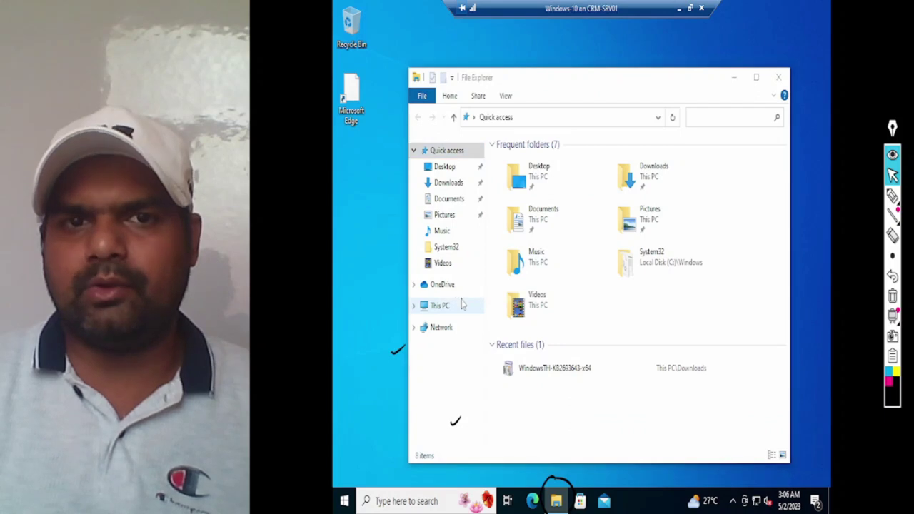
Step: Scroll the About page to Related settings, highlight it, and open Advanced system settings
scroll(713, 157, "down", 10)
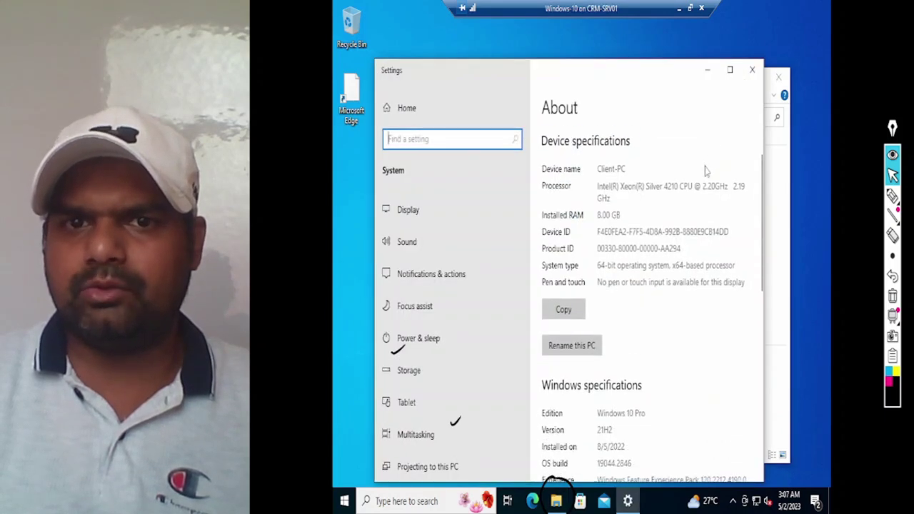
scroll(703, 184, "down", 1)
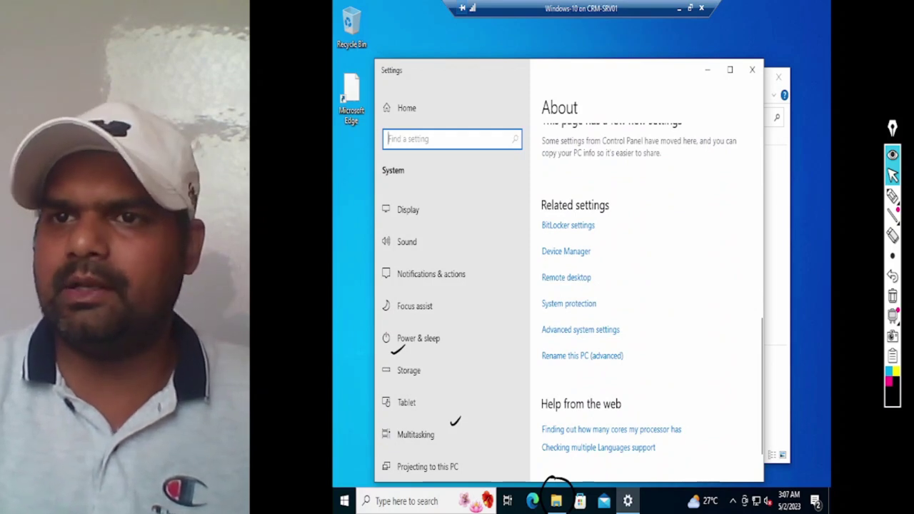
left_click(893, 195)
mouse_move(538, 322)
left_mouse_down()
mouse_move(630, 326)
mouse_move(545, 336)
mouse_move(616, 351)
mouse_move(619, 334)
left_mouse_up()
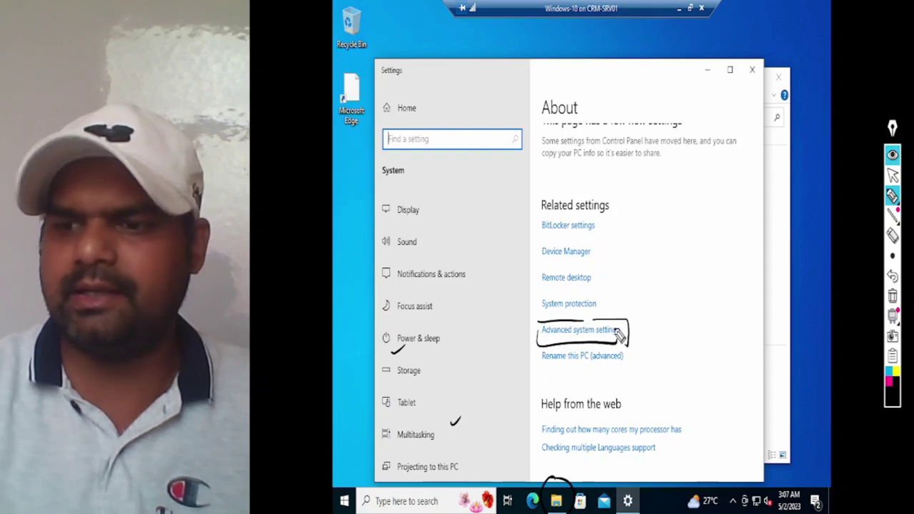
left_click(893, 175)
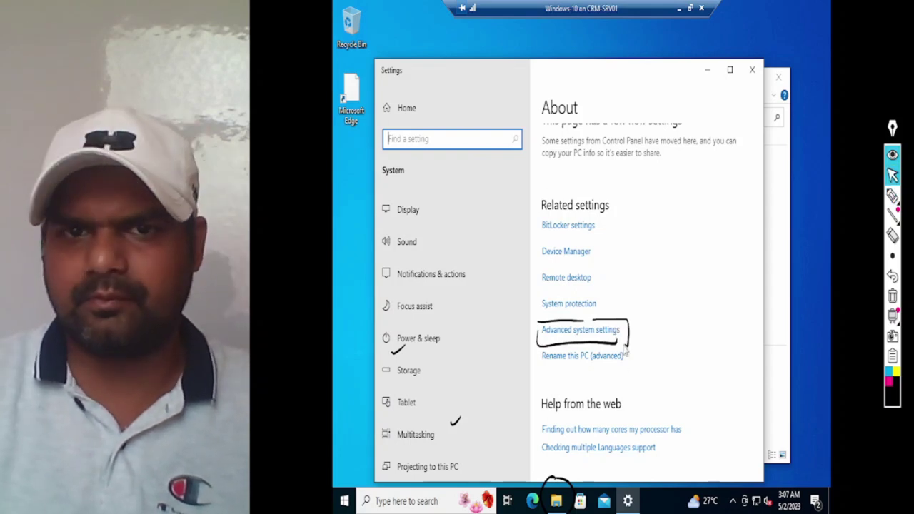
left_click(608, 332)
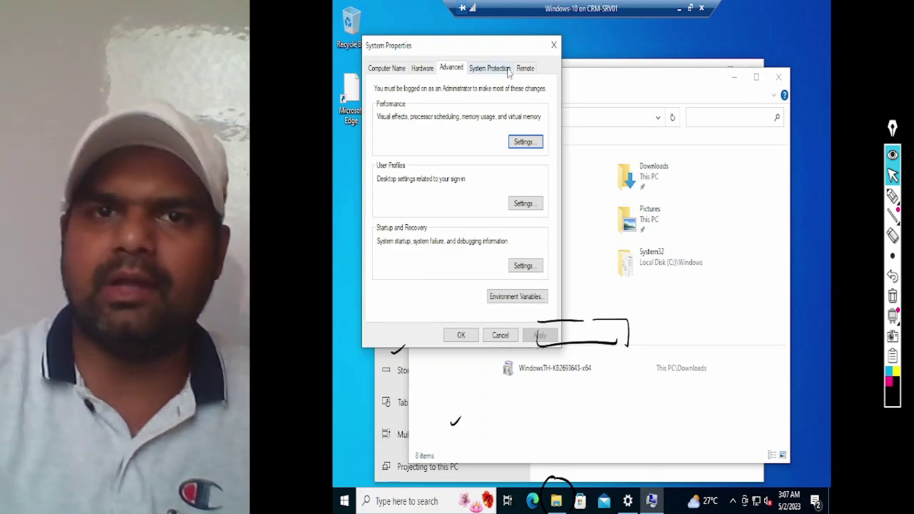
Step: Switch System Properties to the Computer Name tab
left_click(893, 197)
left_click(893, 295)
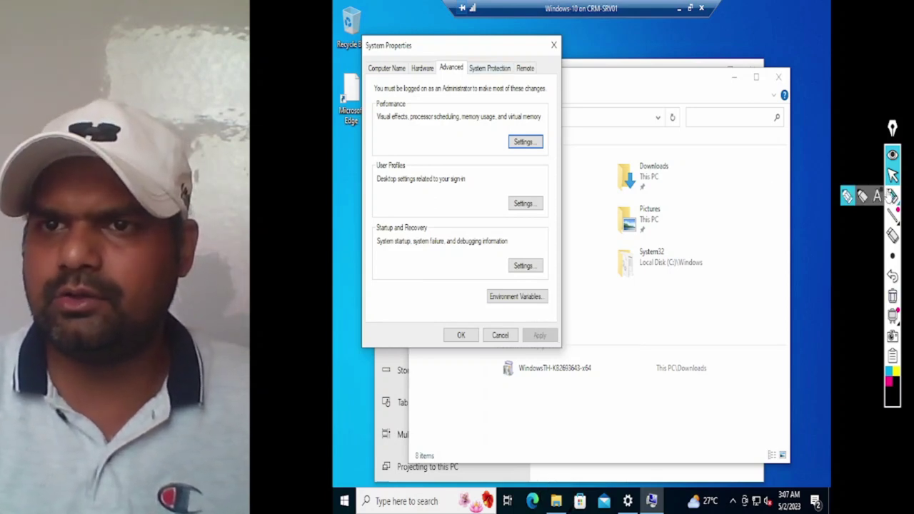
mouse_move(386, 67)
left_mouse_down()
mouse_move(363, 71)
mouse_move(420, 75)
mouse_move(377, 44)
left_mouse_up()
left_click(893, 175)
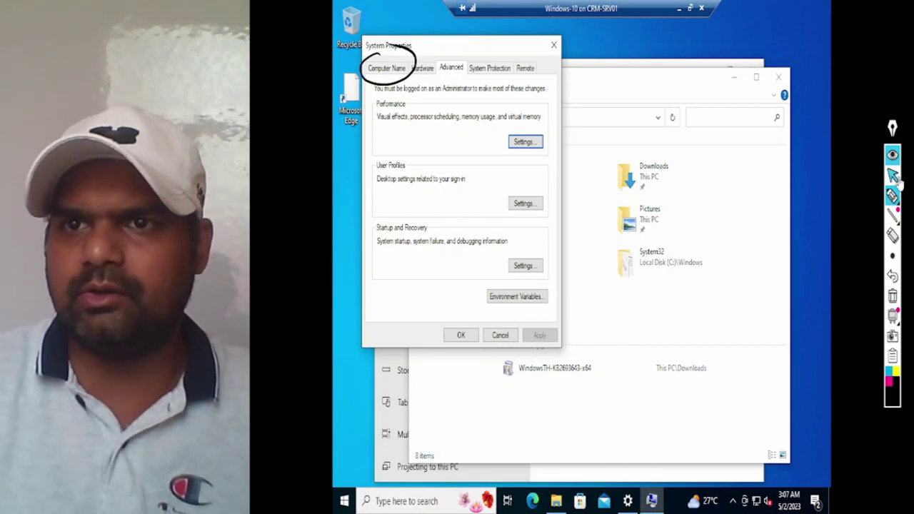
left_click(373, 73)
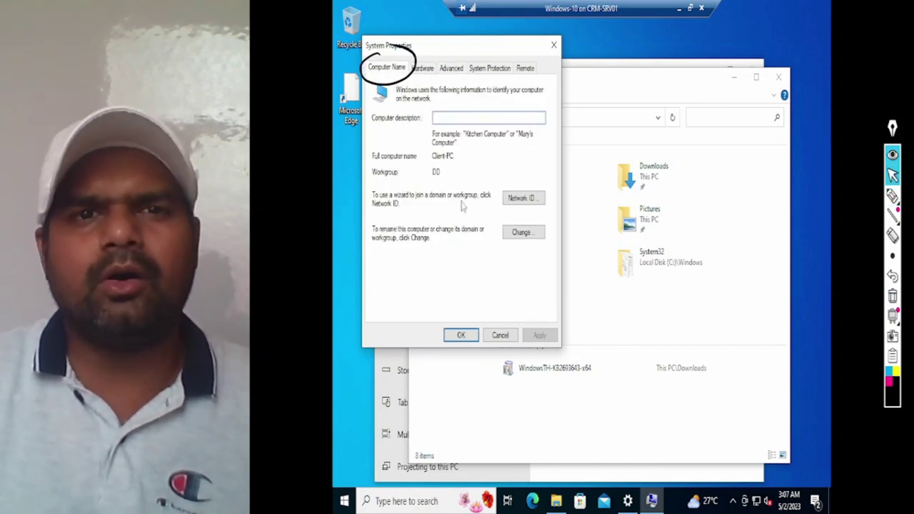
Step: Highlight the full computer name Client-PC and workgroup DD, then close System Properties
left_click(893, 299)
mouse_move(441, 173)
left_mouse_down()
mouse_move(429, 178)
mouse_move(458, 177)
mouse_move(372, 180)
left_mouse_up()
left_click_drag(440, 185, 456, 179)
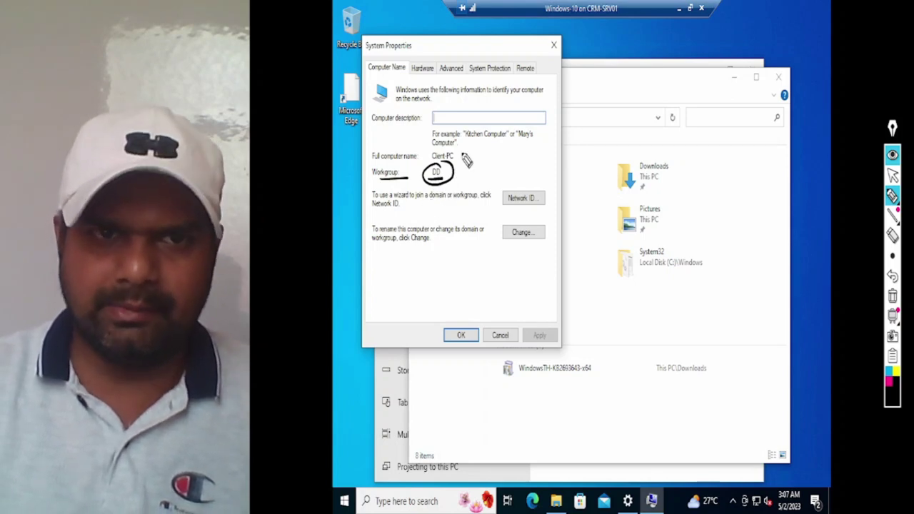
left_click(893, 297)
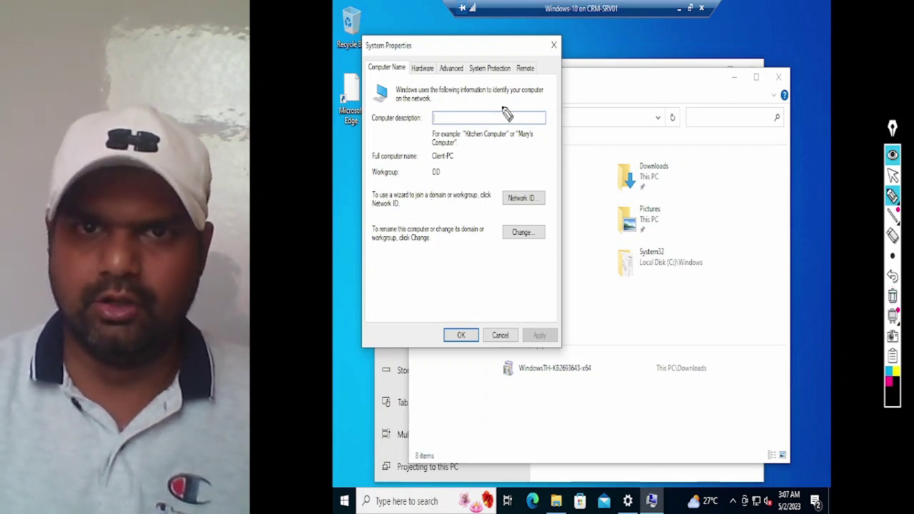
left_click(893, 175)
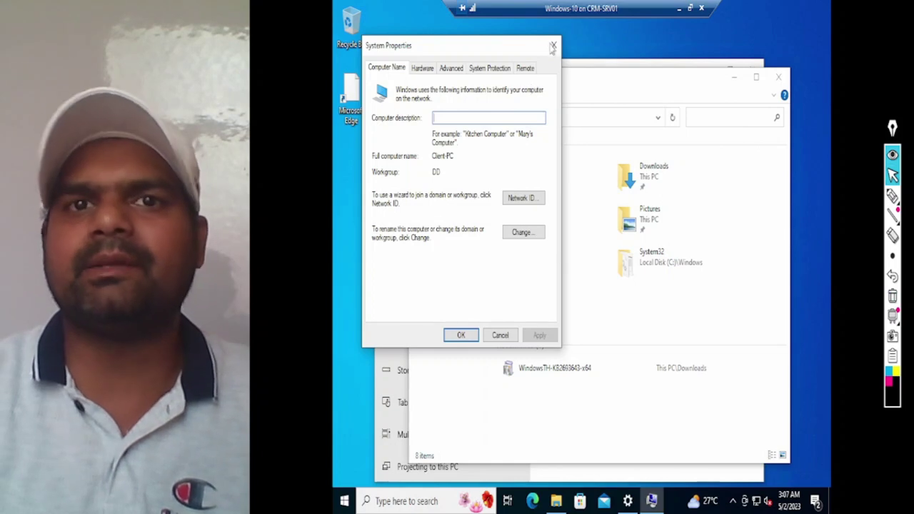
left_click(553, 46)
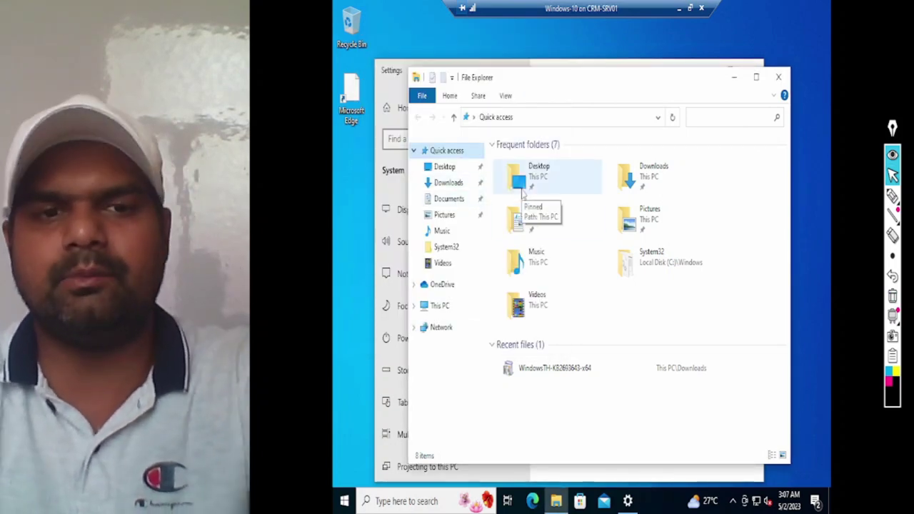
Step: Run ncpa.cpl from the Run box to open Network Connections
key("super+r")
type("N")
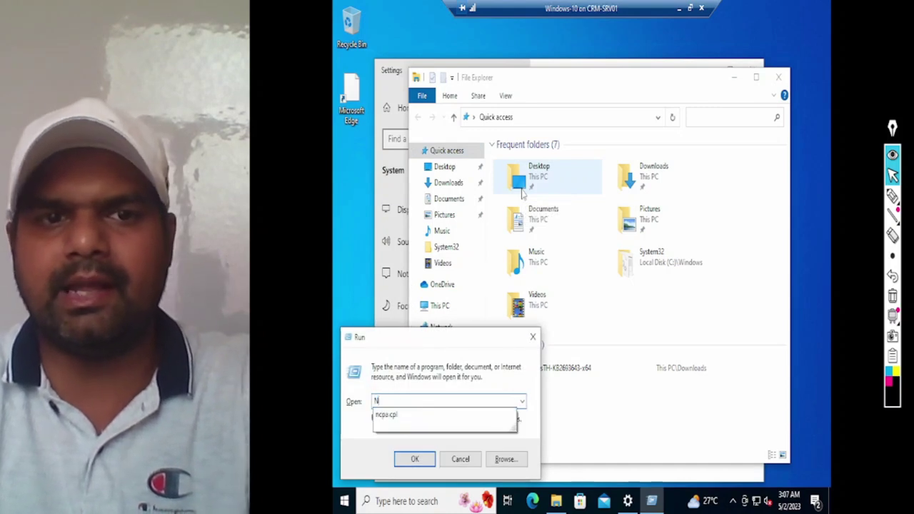
type("CPA.CP")
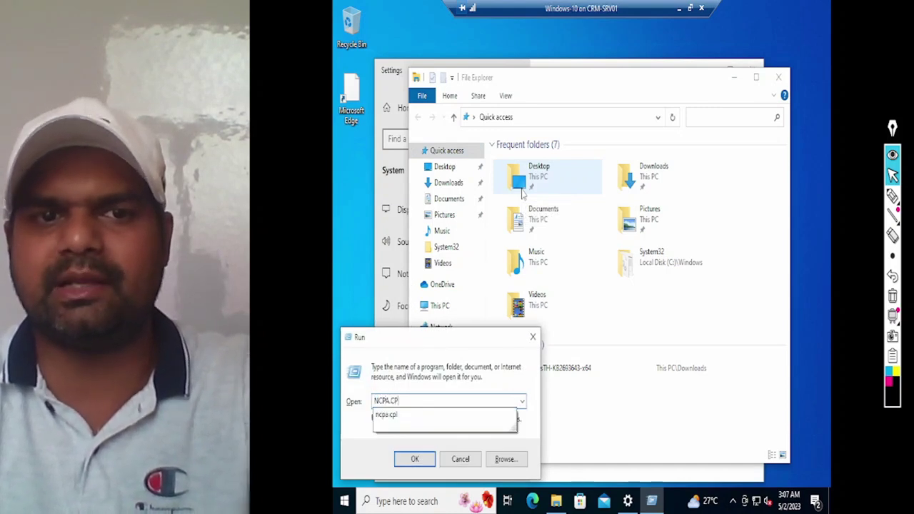
type("L")
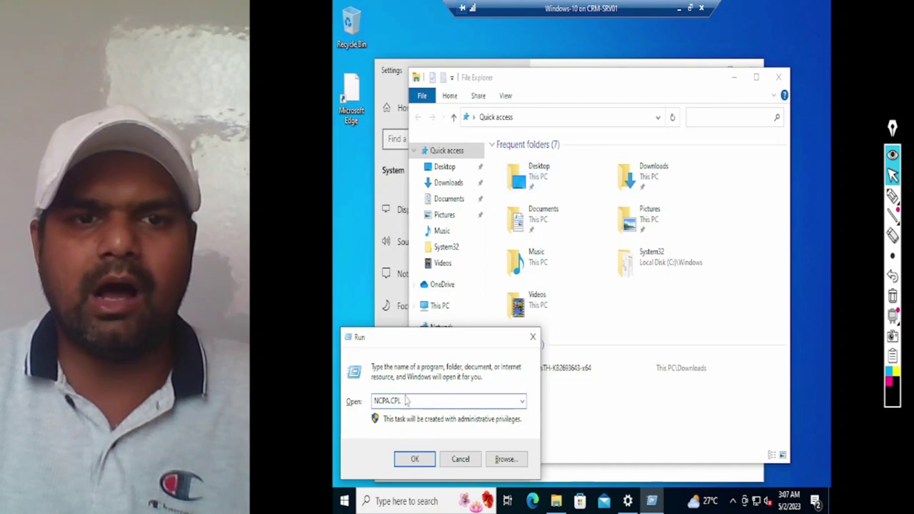
key("ctrl+a")
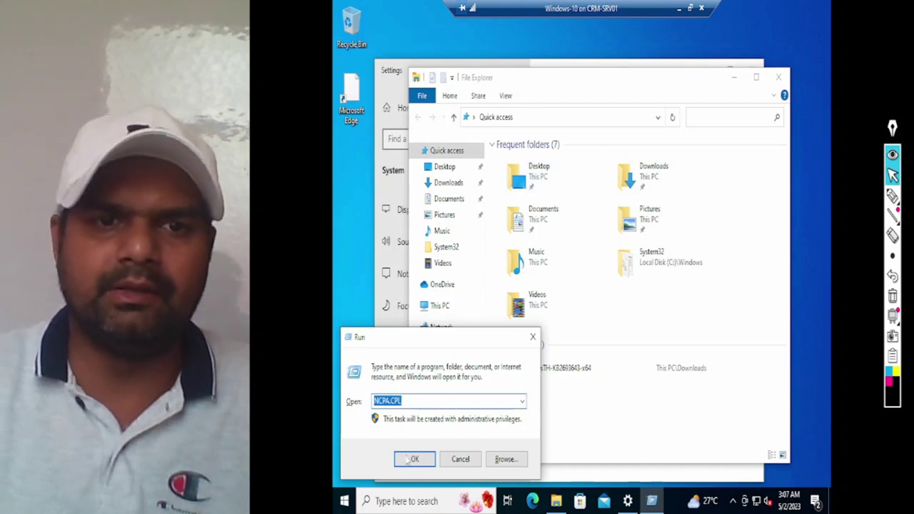
left_click(409, 459)
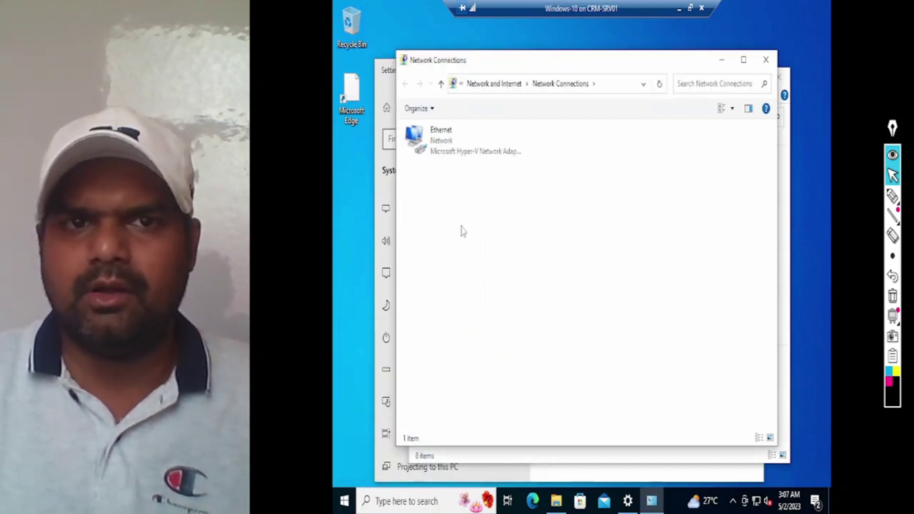
Step: Open the Internet Protocol Version 4 (TCP/IPv4) properties of the Ethernet adapter
right_click(442, 148)
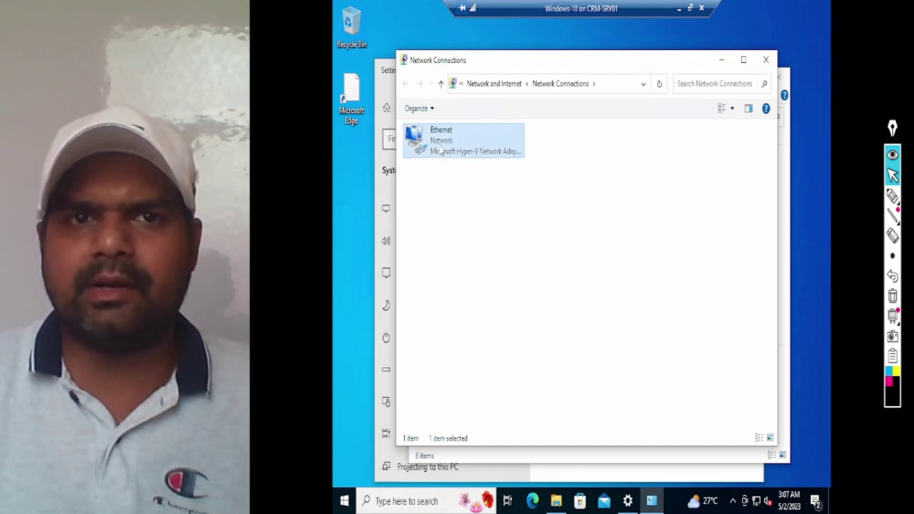
left_click(461, 275)
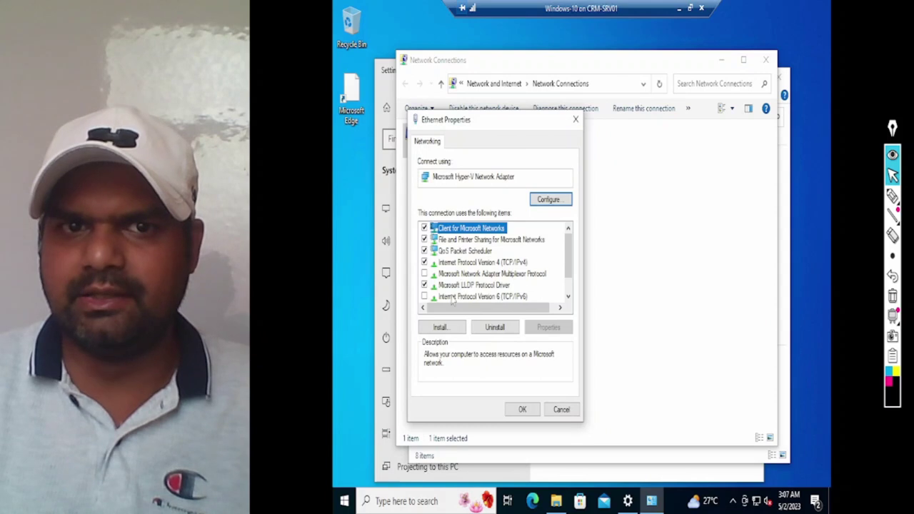
left_click(492, 264)
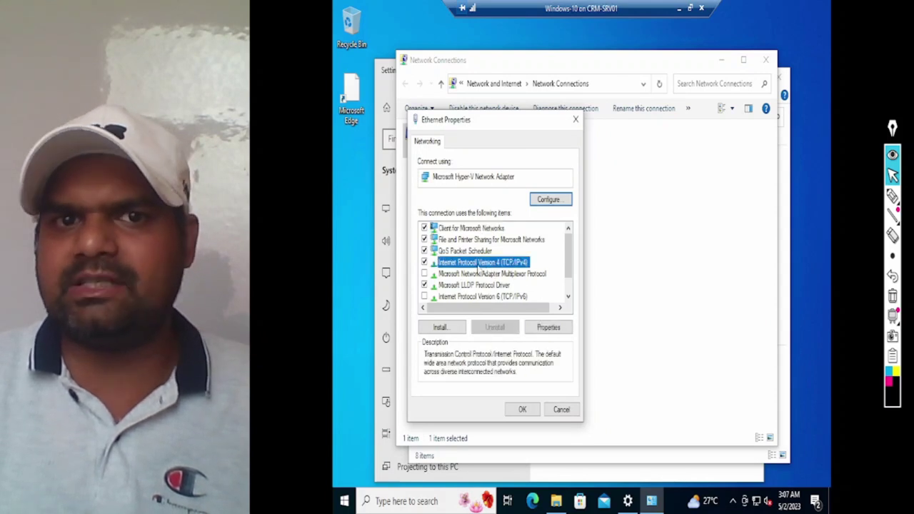
left_click(549, 328)
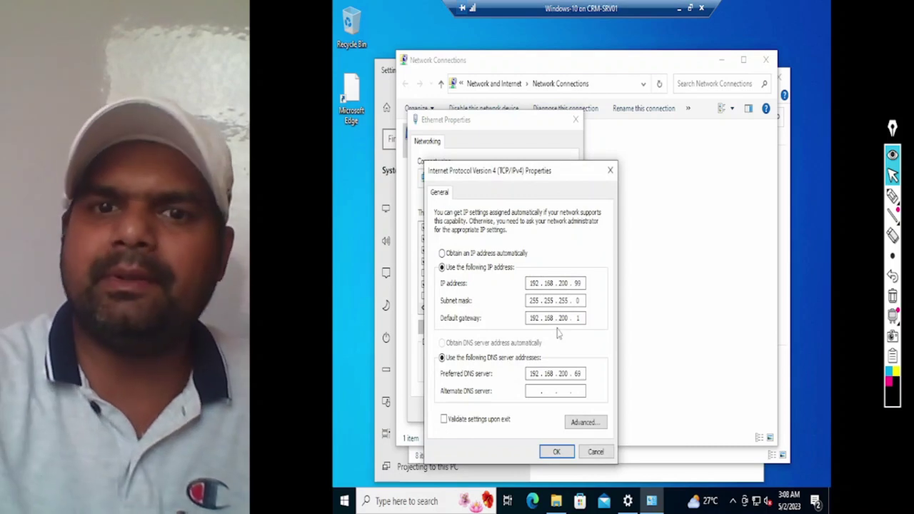
Step: Point out static IP 192.168.200.99 and DNS 192.168.200.69, then close the property dialogs
left_click(893, 196)
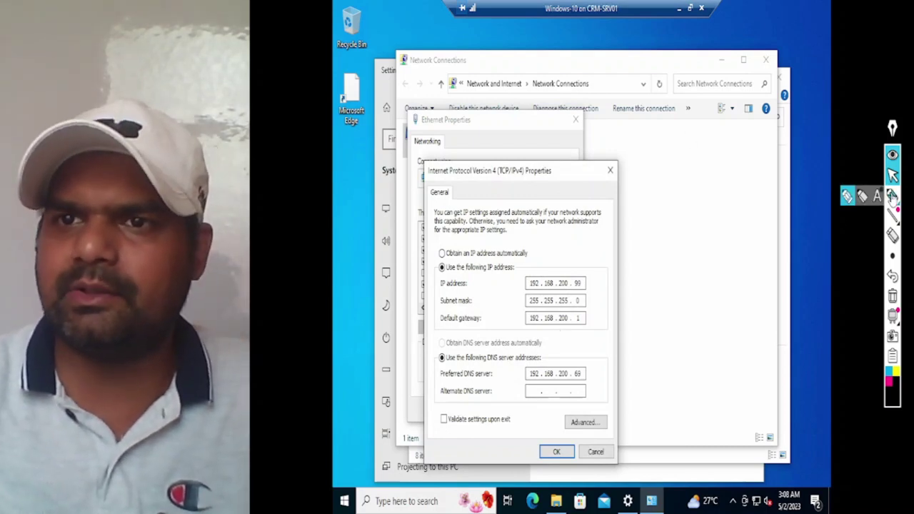
mouse_move(586, 288)
left_mouse_down()
mouse_move(606, 282)
mouse_move(607, 313)
left_mouse_up()
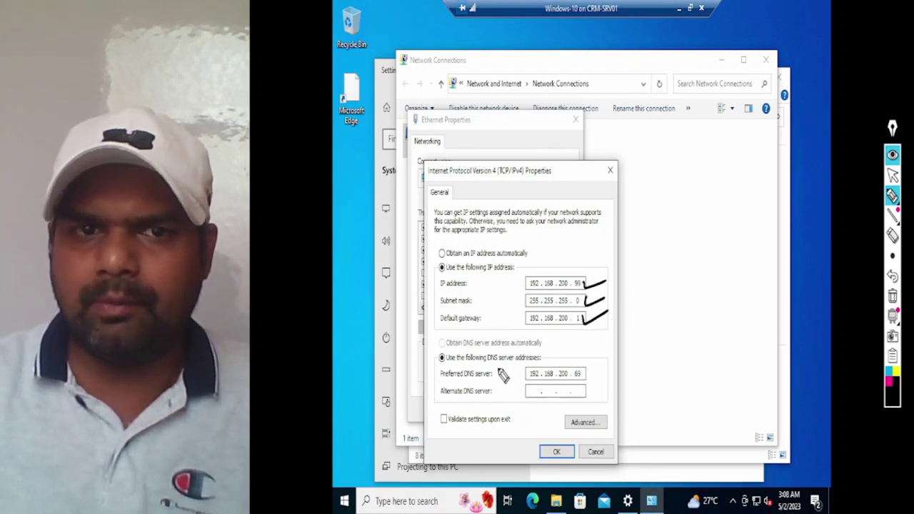
mouse_move(543, 375)
left_mouse_down()
mouse_move(528, 382)
mouse_move(550, 397)
mouse_move(589, 386)
mouse_move(583, 366)
mouse_move(607, 370)
mouse_move(629, 346)
mouse_move(668, 335)
mouse_move(654, 354)
mouse_move(672, 323)
left_mouse_up()
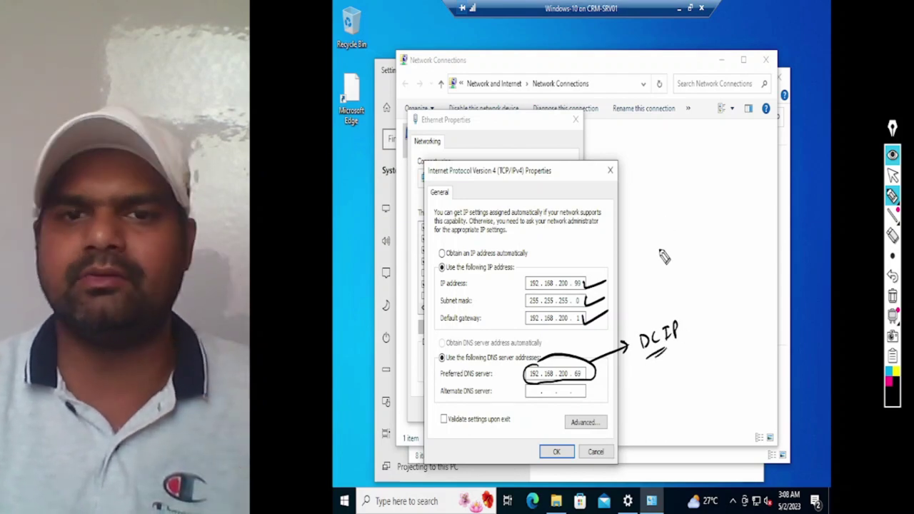
left_click(893, 295)
mouse_move(555, 369)
left_mouse_down()
mouse_move(535, 371)
mouse_move(576, 393)
mouse_move(547, 357)
left_mouse_up()
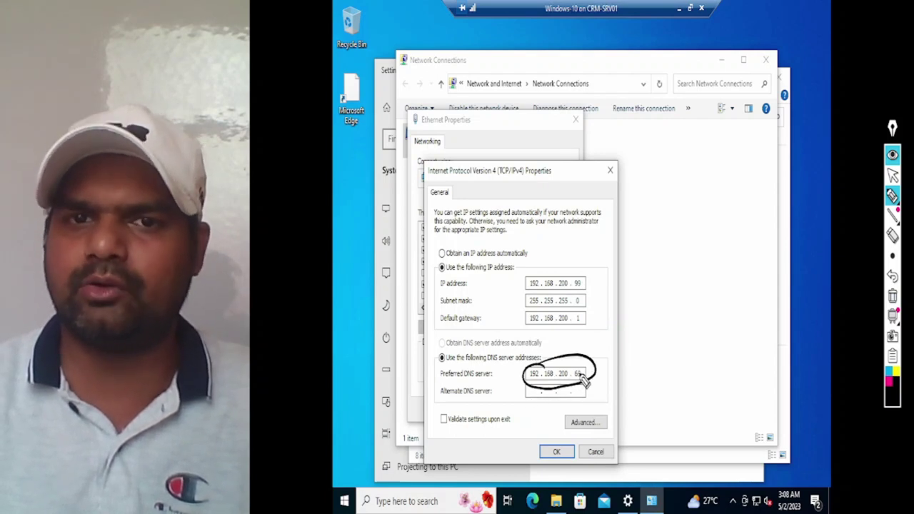
left_click(893, 295)
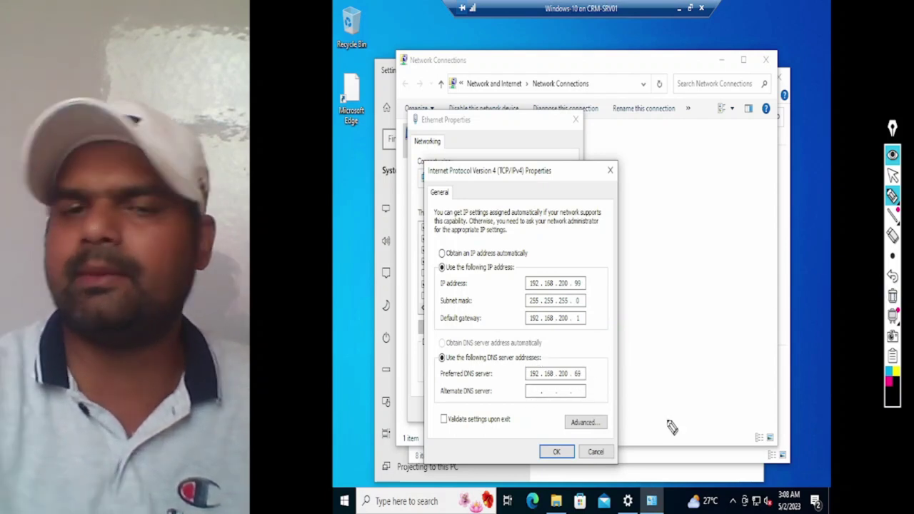
left_click(893, 175)
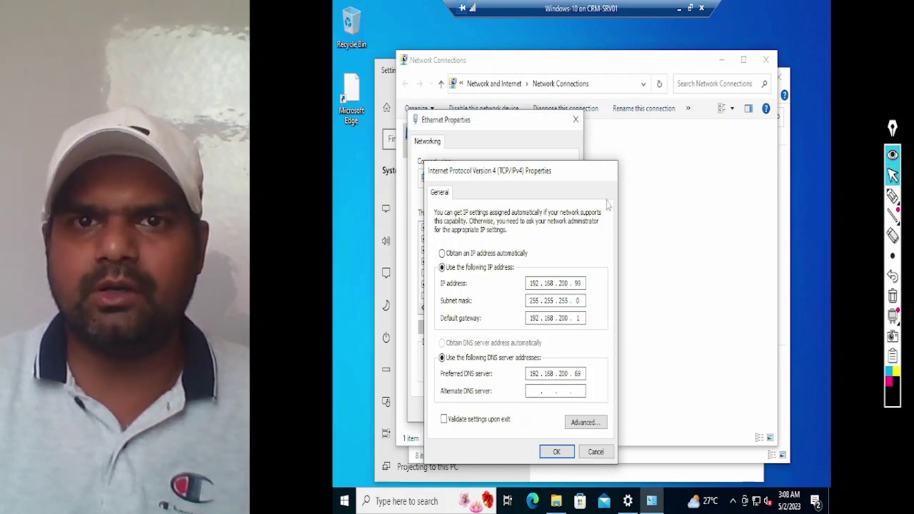
key("Return")
key("Return")
right_click(679, 313)
key("Escape")
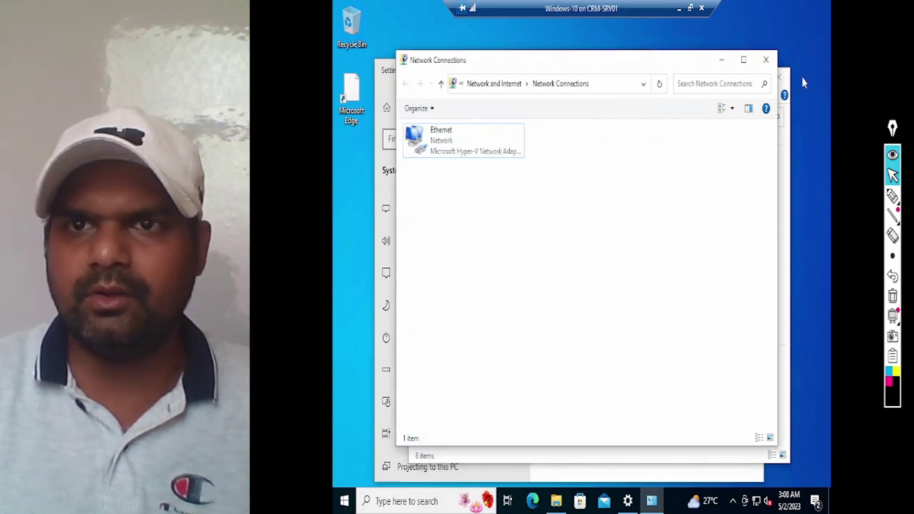
Step: Close Network Connections and launch Command Prompt through the Run box with cmd
left_click(765, 59)
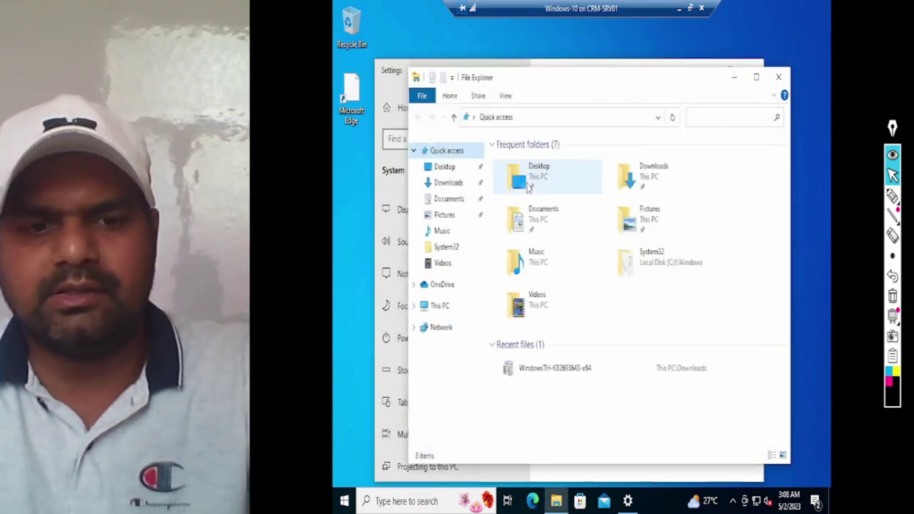
key("super+r")
type("c")
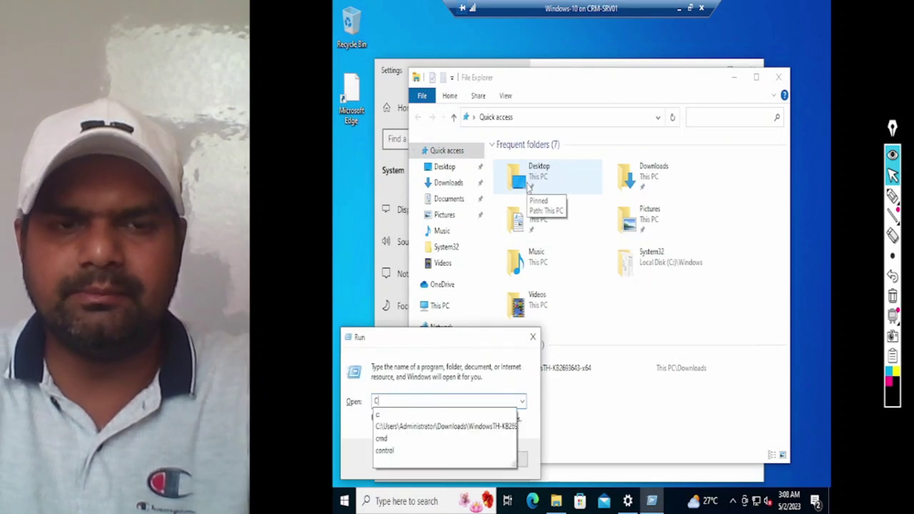
key("Down")
key("Return")
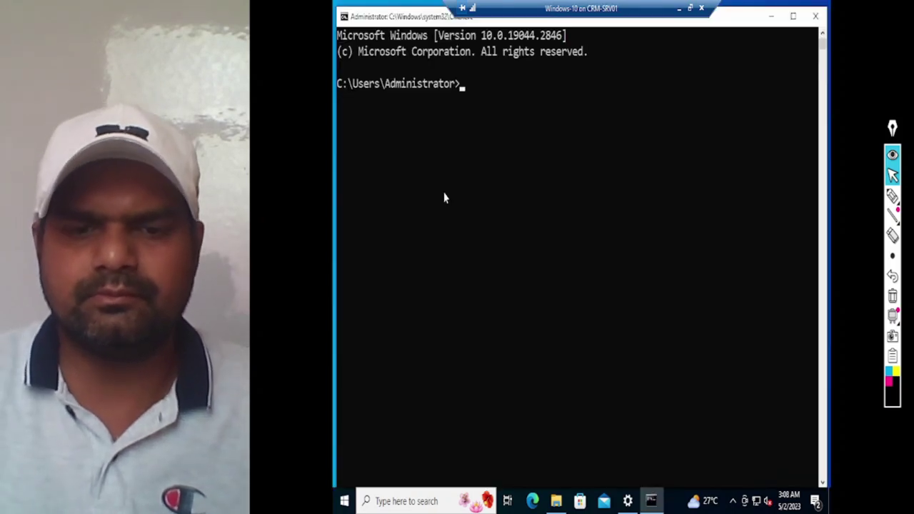
Step: Run HOSTNAME, highlight the Client-PC output, and close the console
type("TNAME")
key("Return")
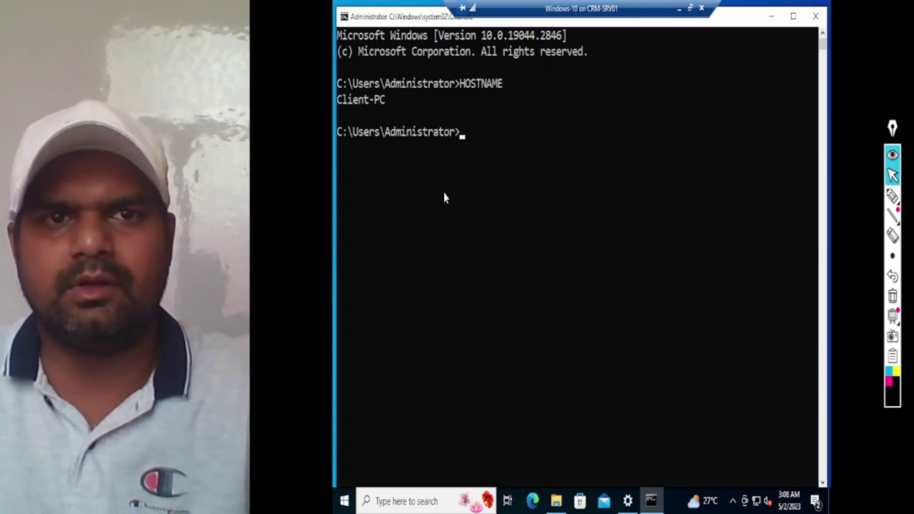
left_click_drag(340, 111, 390, 109)
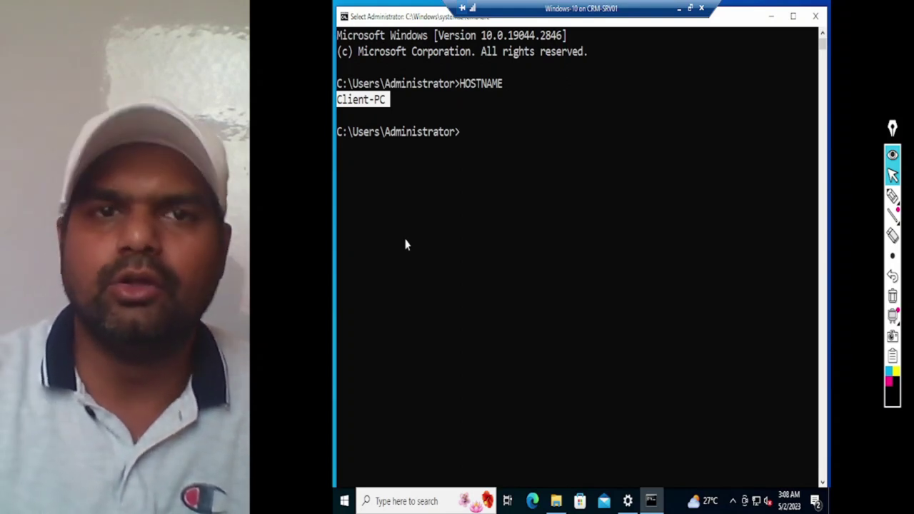
left_click(816, 16)
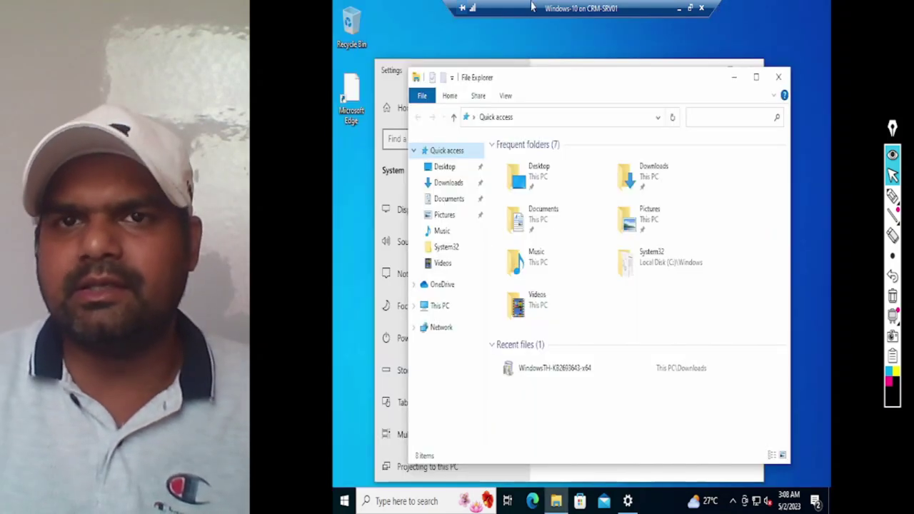
Step: Close File Explorer and Settings, then reopen the About page via This PC's Properties
left_click(778, 77)
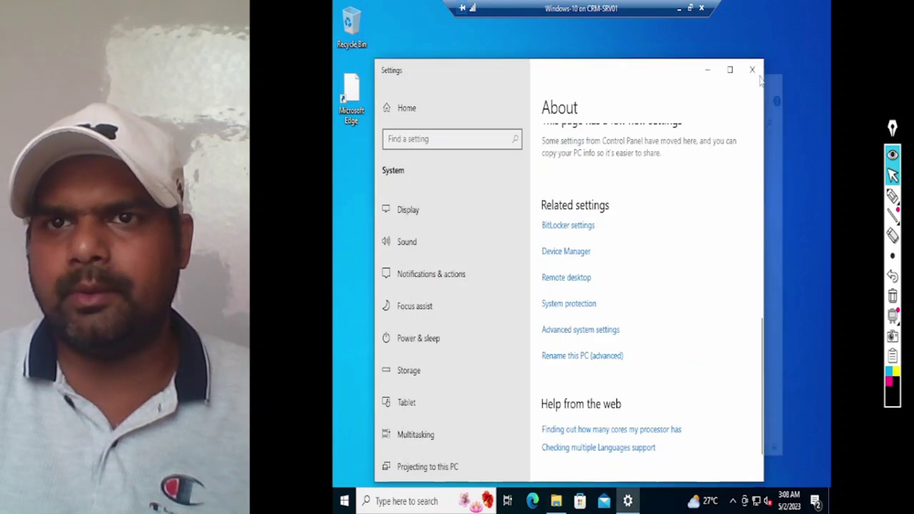
left_click(753, 70)
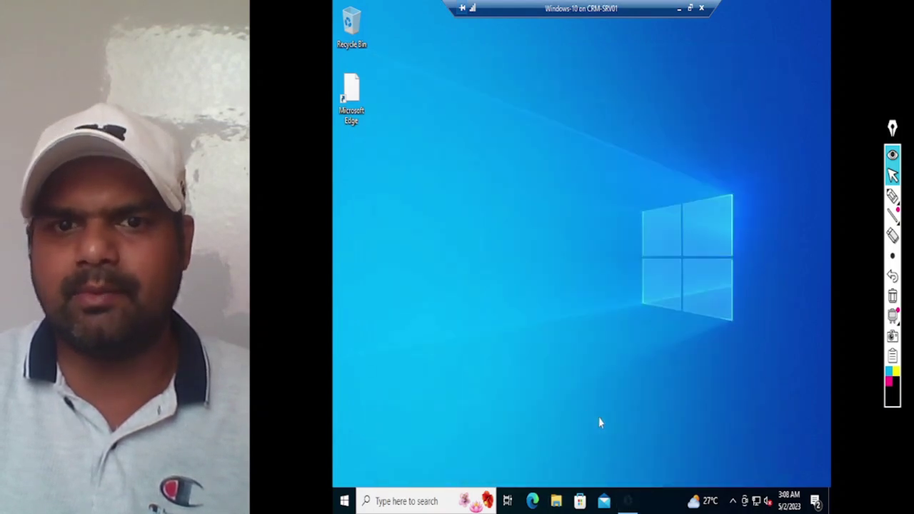
left_click(555, 503)
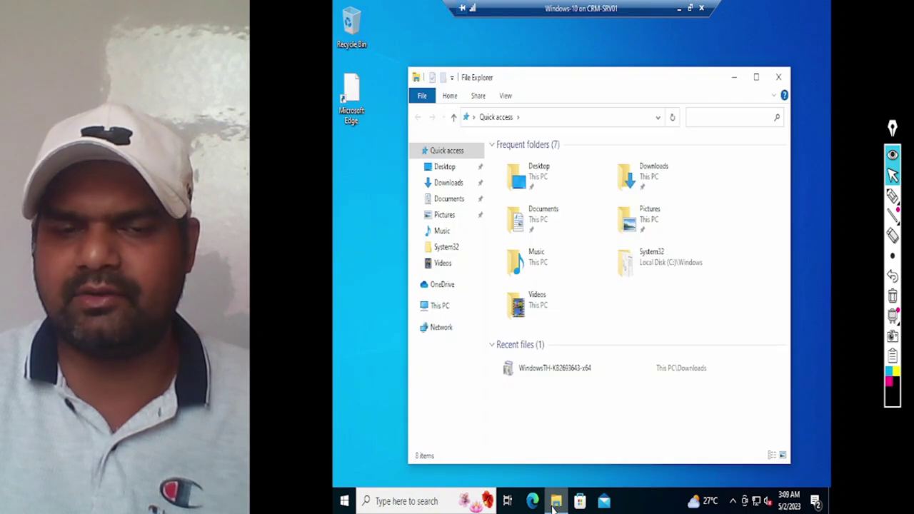
right_click(438, 306)
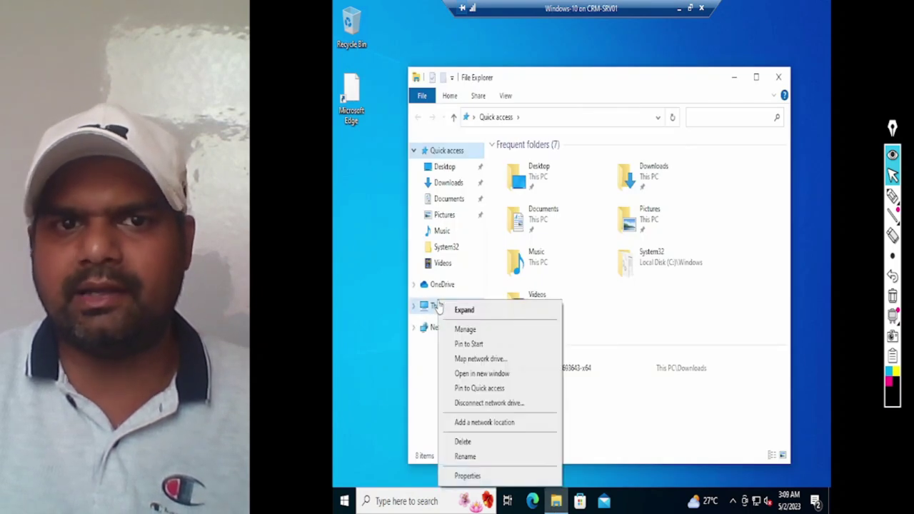
left_click(468, 476)
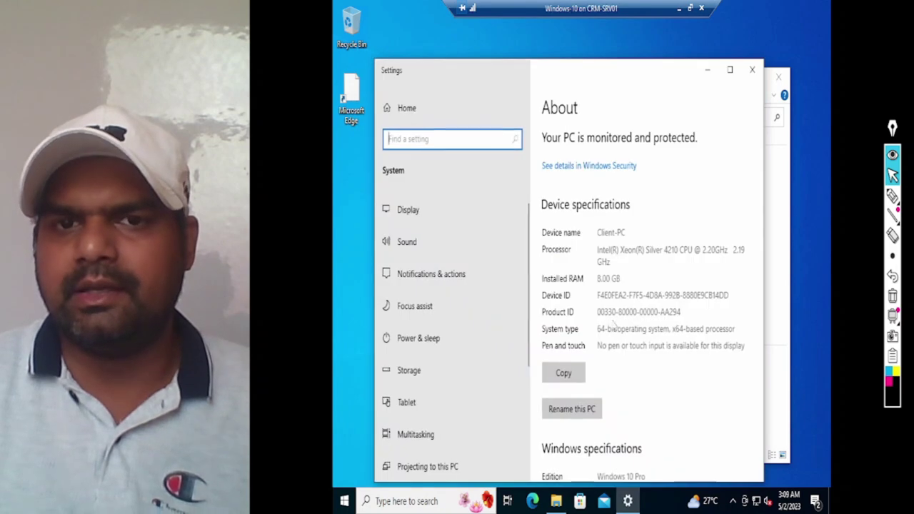
Step: Scroll the About page down and highlight the Client-PC device specifications
scroll(647, 265, "down", 10)
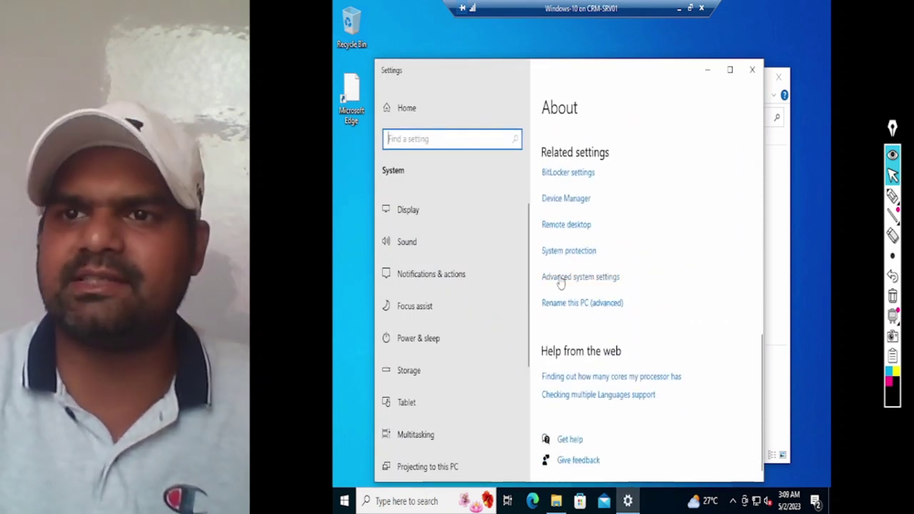
left_click(893, 196)
mouse_move(538, 265)
left_mouse_down()
mouse_move(591, 266)
mouse_move(628, 294)
left_mouse_up()
mouse_move(541, 270)
left_mouse_down()
mouse_move(606, 291)
mouse_move(631, 285)
left_mouse_up()
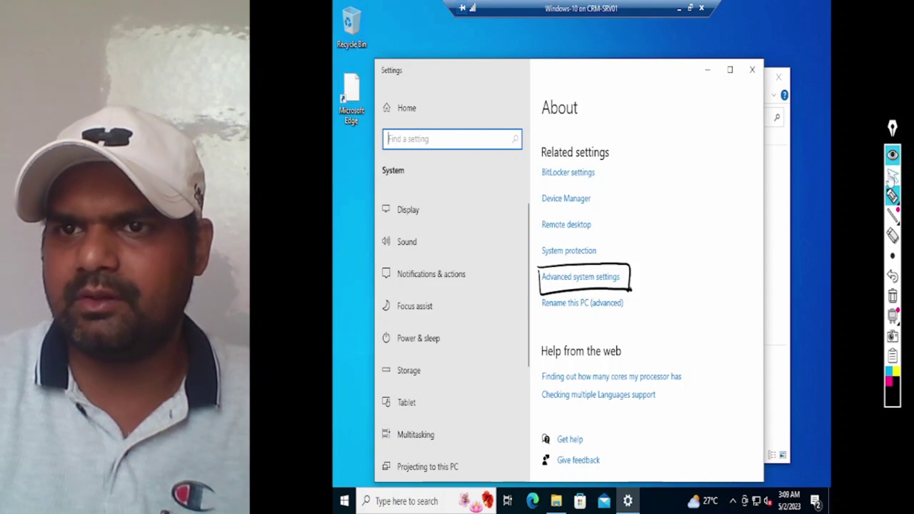
left_click(893, 175)
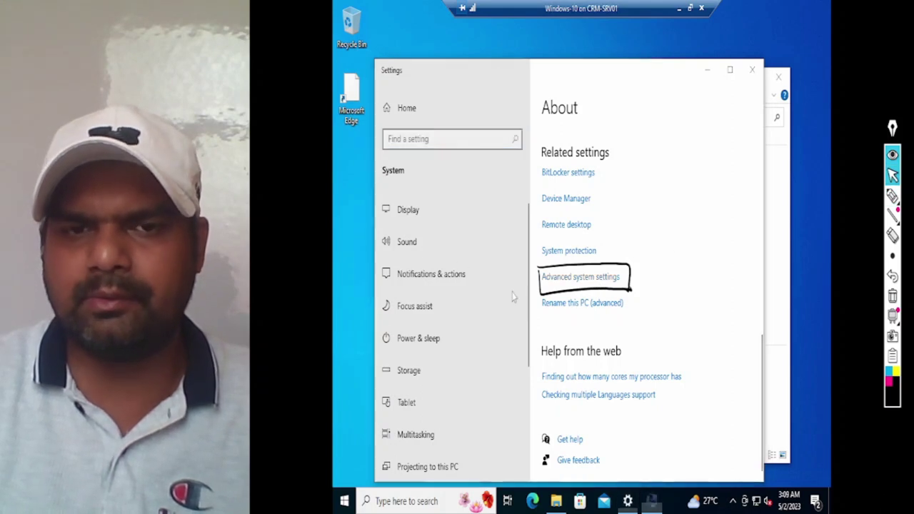
Step: Open Advanced system settings on the Computer Name tab, showing Client-PC in workgroup DD
left_click(643, 504)
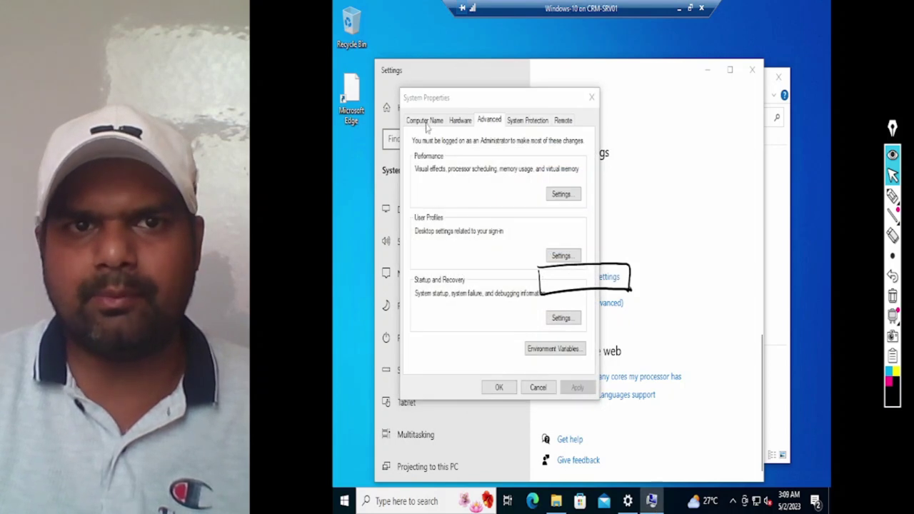
left_click(425, 120)
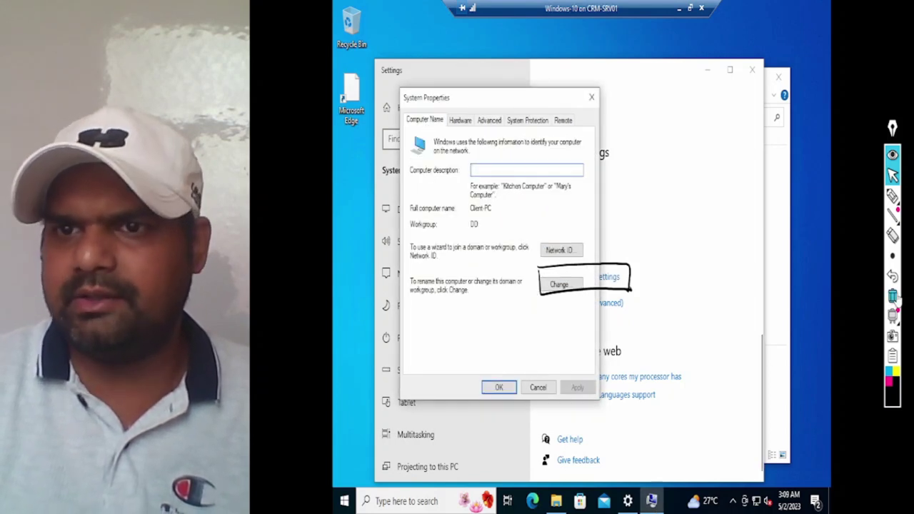
left_click(893, 296)
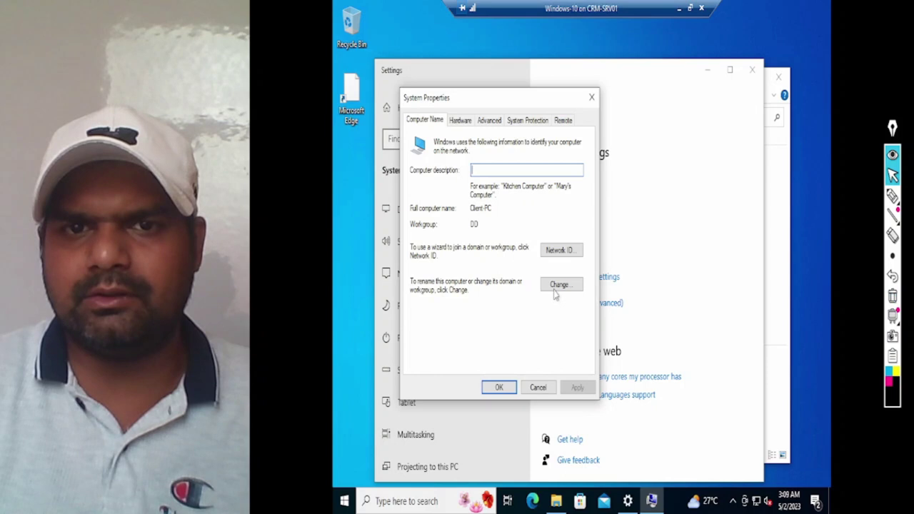
left_click(893, 194)
mouse_move(568, 270)
left_mouse_down()
mouse_move(552, 273)
mouse_move(578, 316)
mouse_move(572, 269)
left_mouse_up()
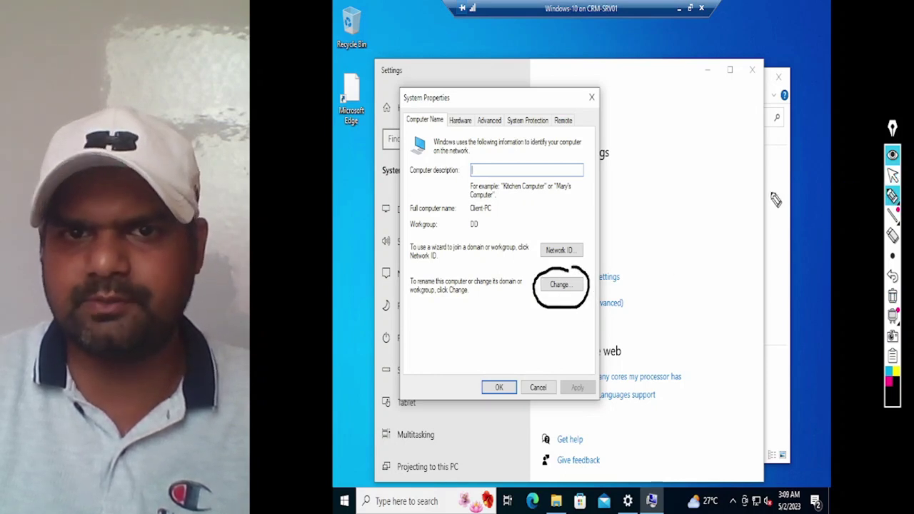
left_click(892, 176)
Step: Open the Computer Name/Domain Changes dialog and mark its Member of section
left_click(580, 285)
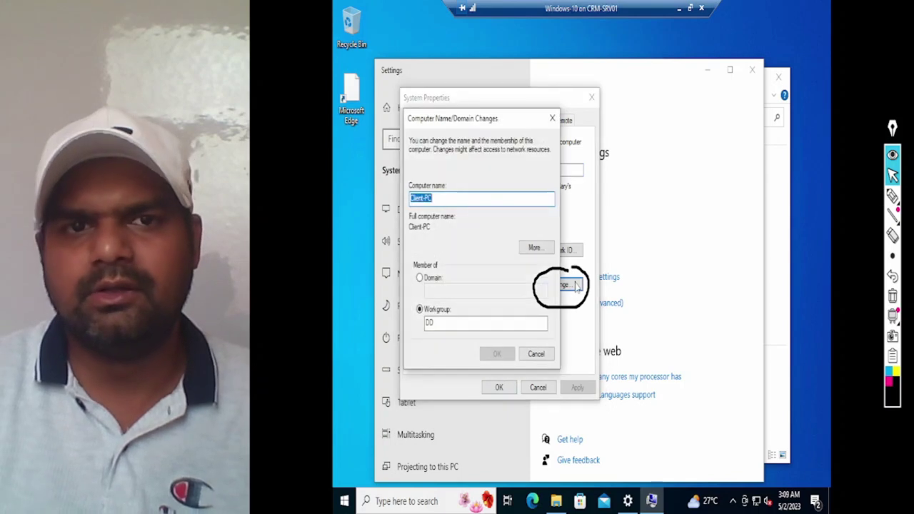
left_click(893, 296)
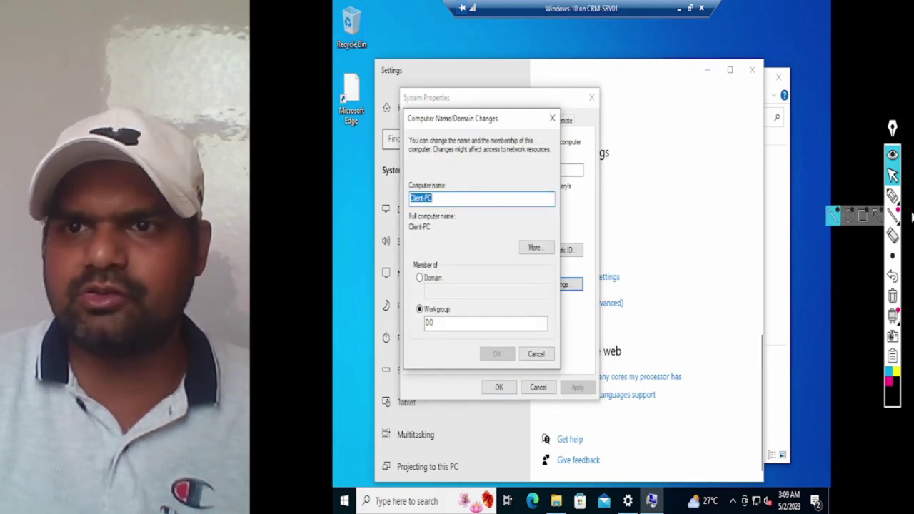
left_click(893, 195)
left_click_drag(437, 298, 465, 305)
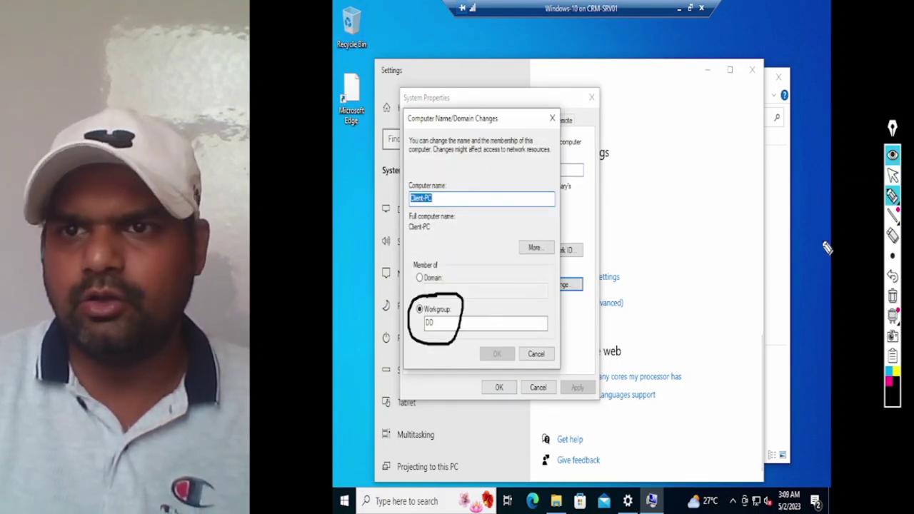
left_click(893, 296)
left_click(893, 175)
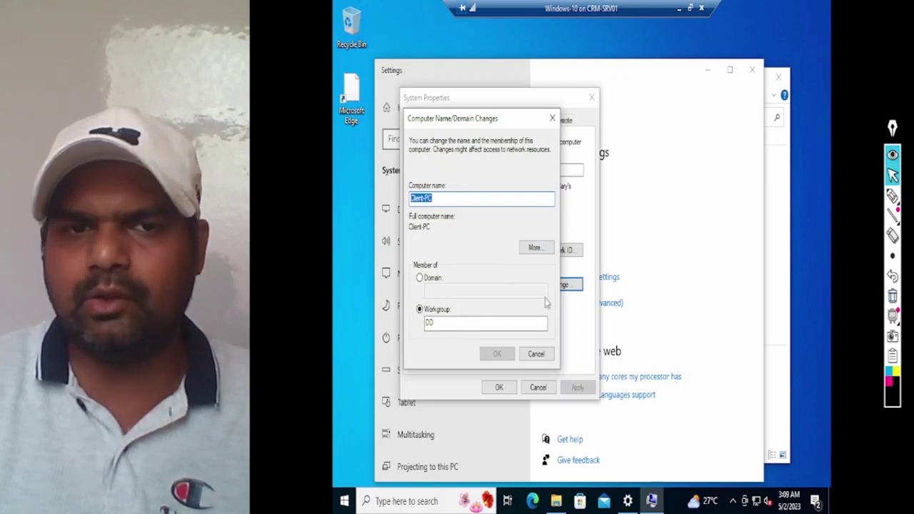
Step: Choose Domain membership, enter techlab.local, and confirm with OK
left_click(436, 279)
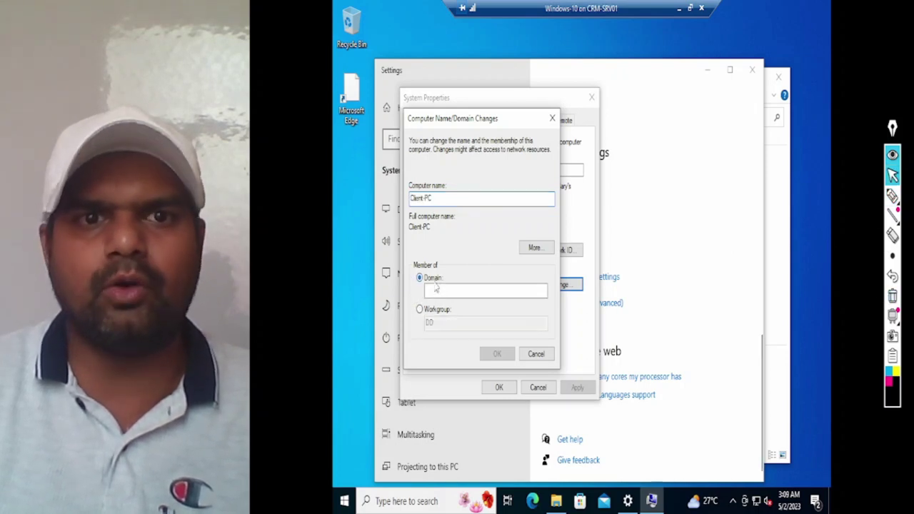
left_click(438, 291)
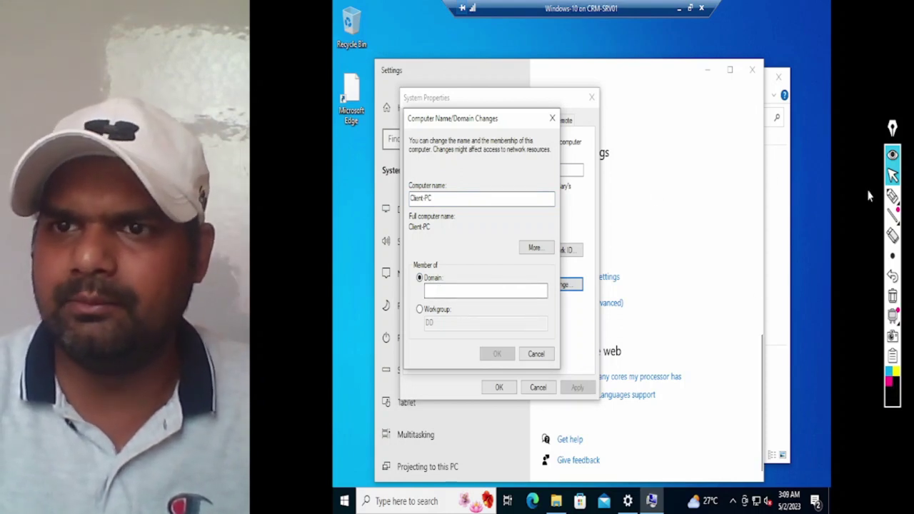
left_click(893, 195)
mouse_move(644, 211)
left_mouse_down()
mouse_move(737, 187)
mouse_move(688, 176)
mouse_move(633, 245)
mouse_move(750, 214)
mouse_move(749, 166)
left_mouse_up()
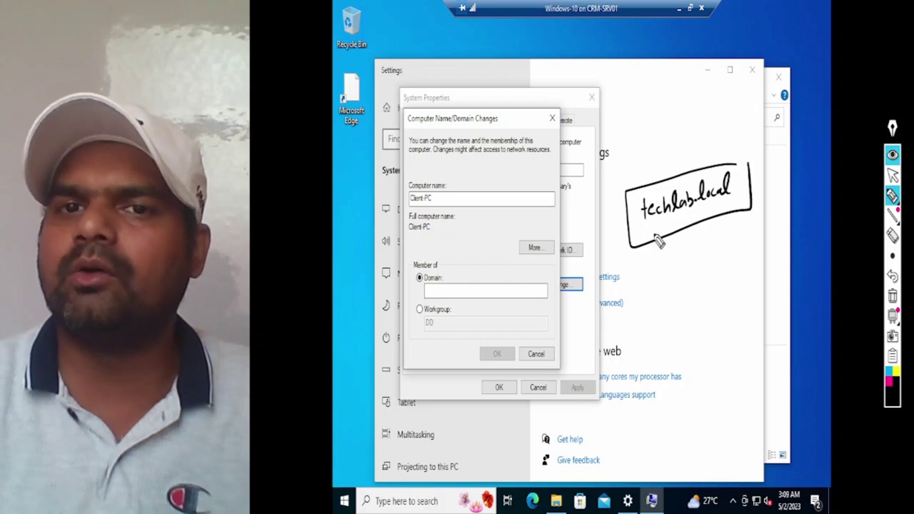
mouse_move(461, 320)
left_mouse_down()
mouse_move(453, 294)
mouse_move(448, 306)
left_mouse_up()
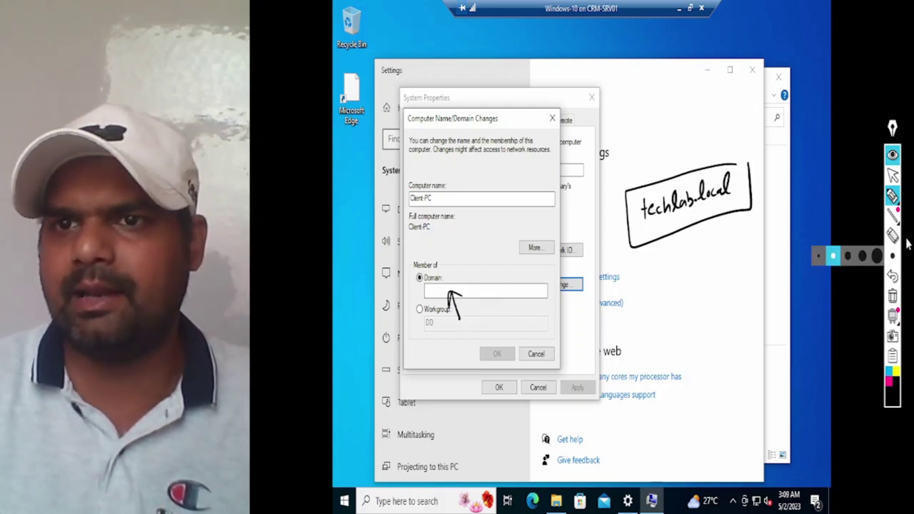
left_click(893, 298)
left_click(893, 175)
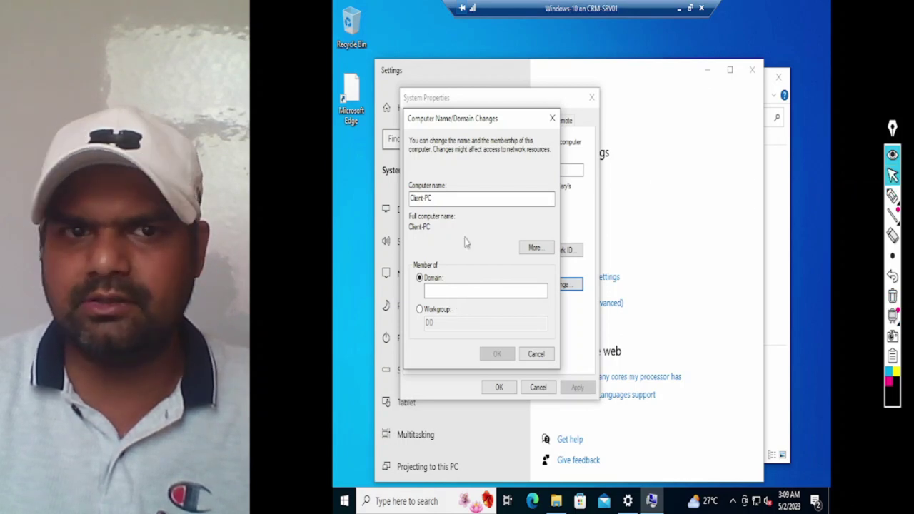
left_click(450, 290)
type("techlab")
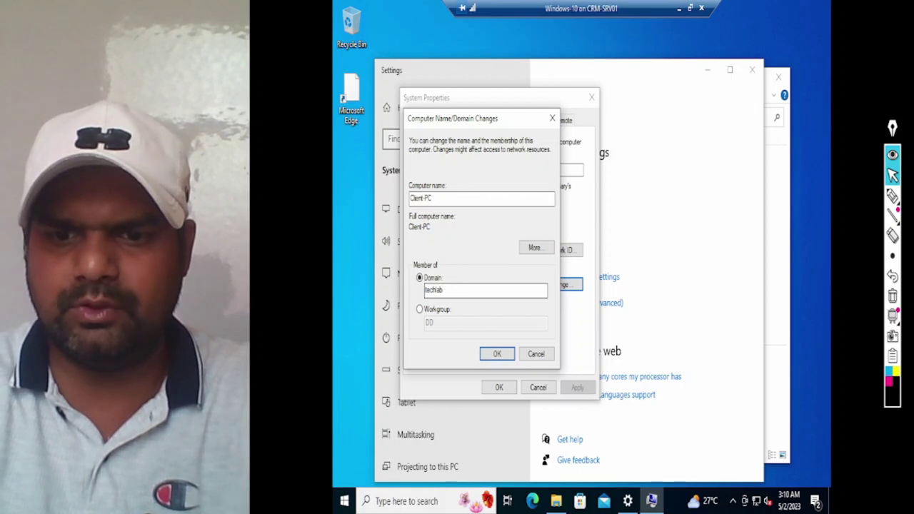
type(".local")
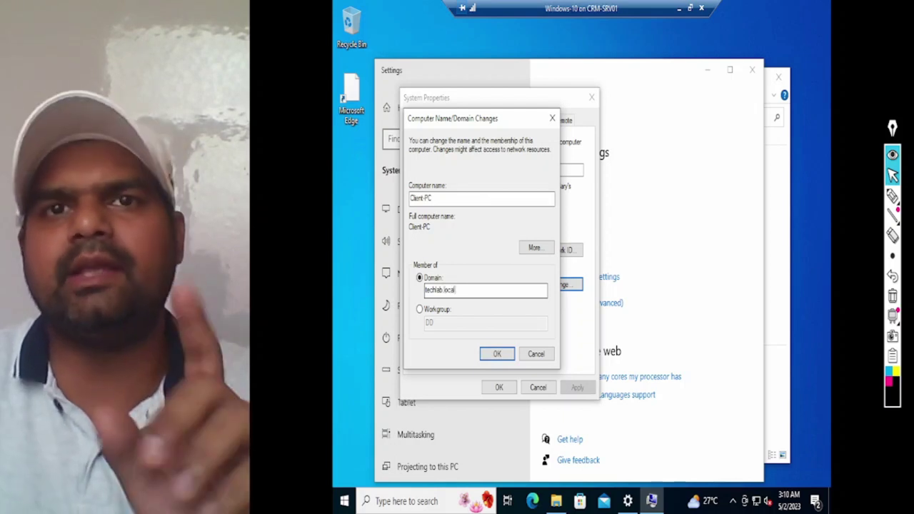
left_click(498, 356)
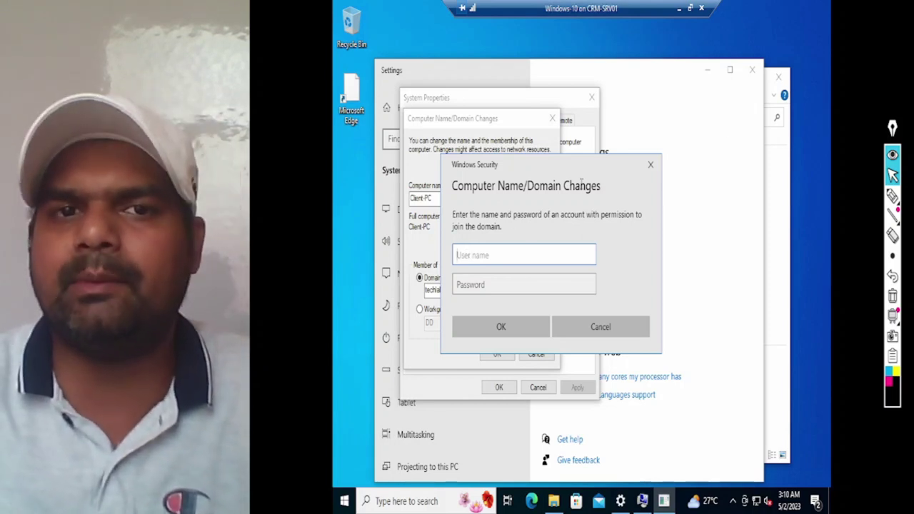
Step: Sketch the domain\account user name format on screen as an example, then erase it
left_click(893, 195)
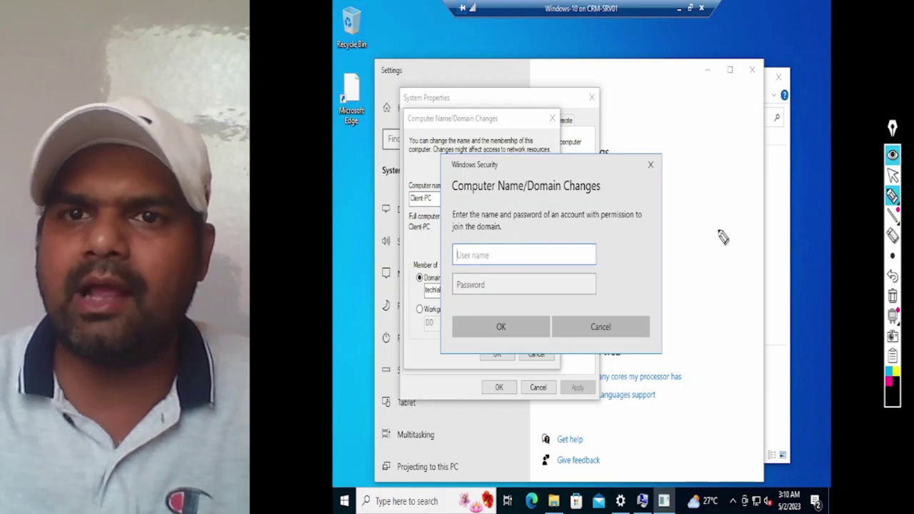
mouse_move(713, 246)
left_mouse_down()
mouse_move(688, 253)
mouse_move(683, 245)
mouse_move(732, 239)
mouse_move(738, 230)
mouse_move(762, 269)
left_mouse_up()
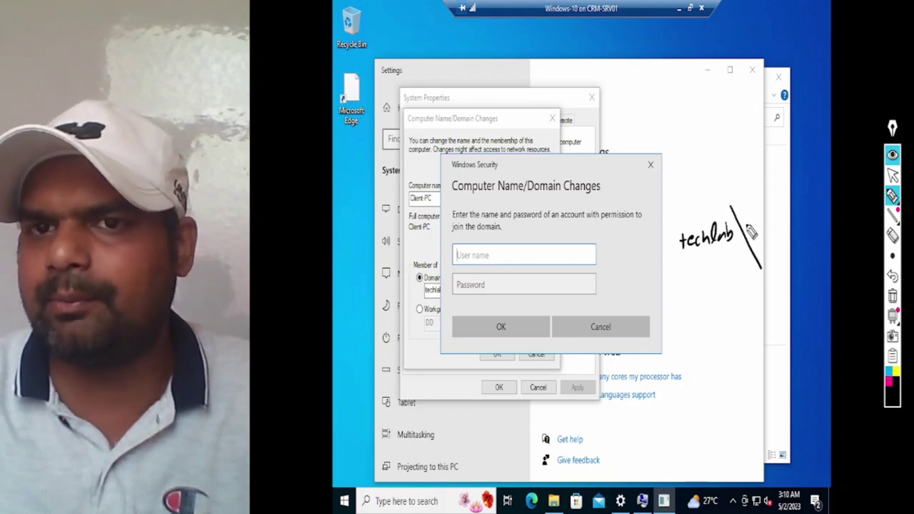
mouse_move(751, 223)
left_mouse_down()
mouse_move(750, 236)
mouse_move(756, 222)
mouse_move(773, 228)
left_mouse_up()
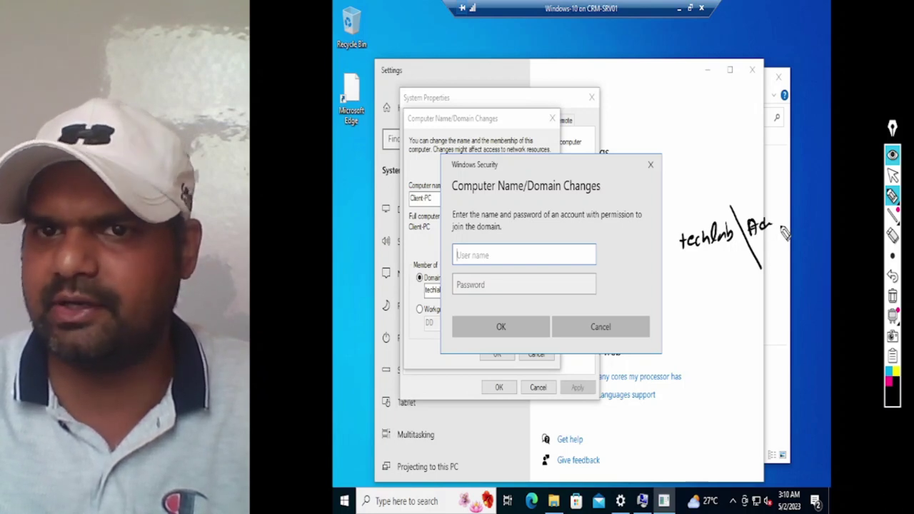
left_click(895, 297)
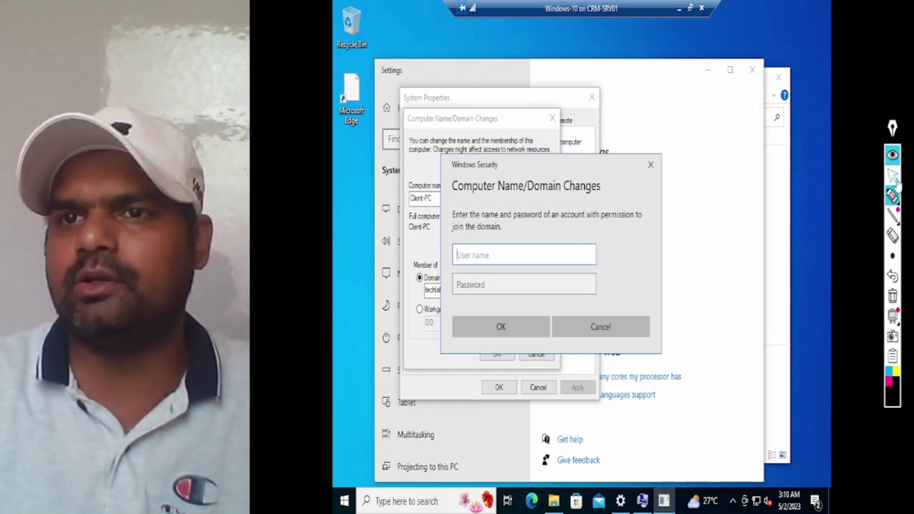
left_click(893, 175)
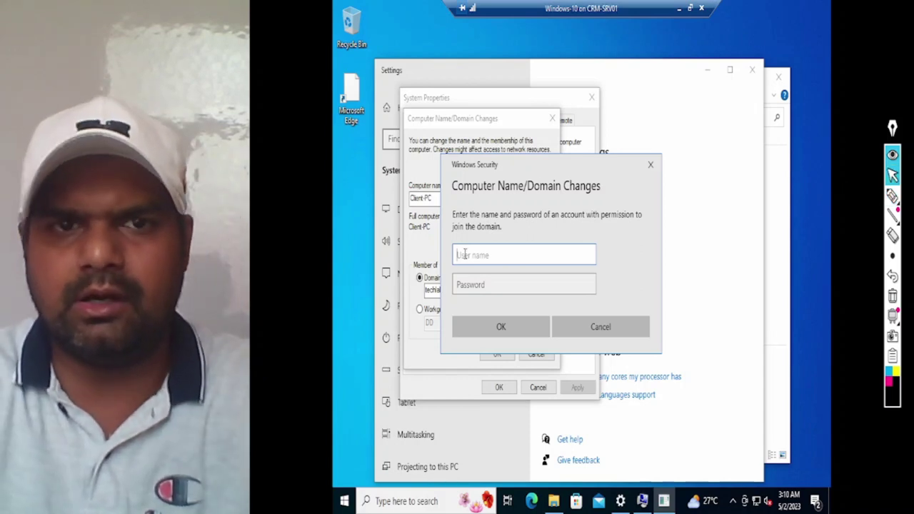
Step: Enter the techlab domain administrator user name and password and submit them
type("tech")
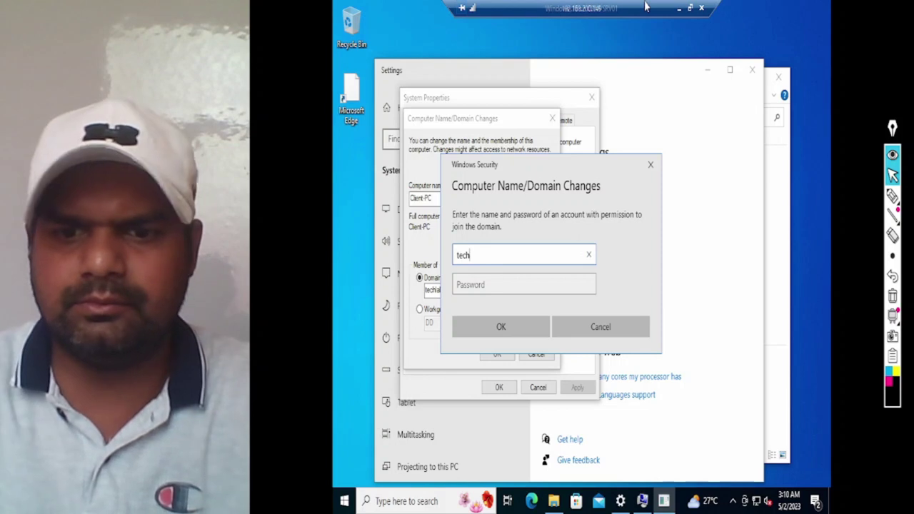
type("lab")
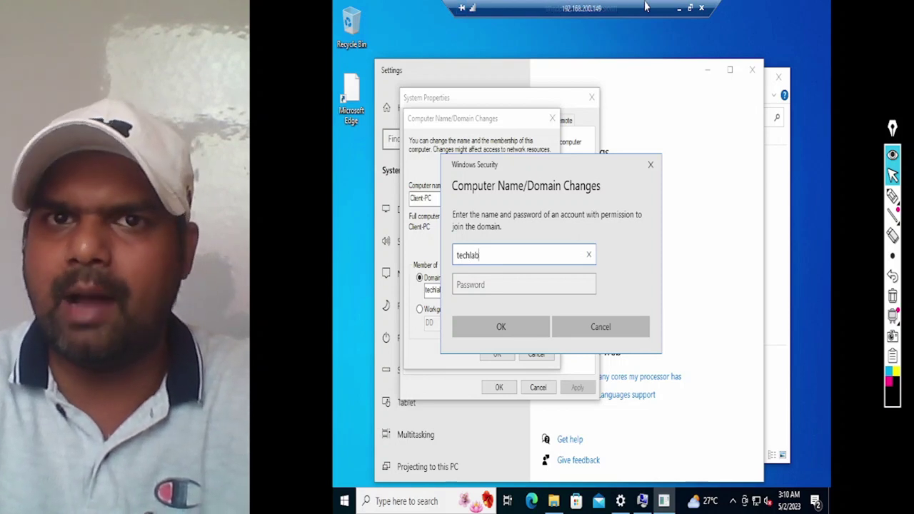
type("\\")
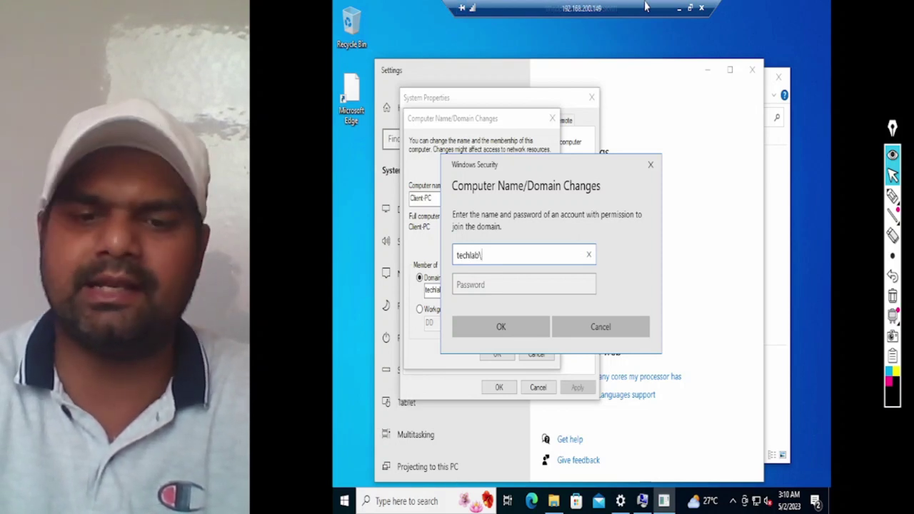
type("administrator")
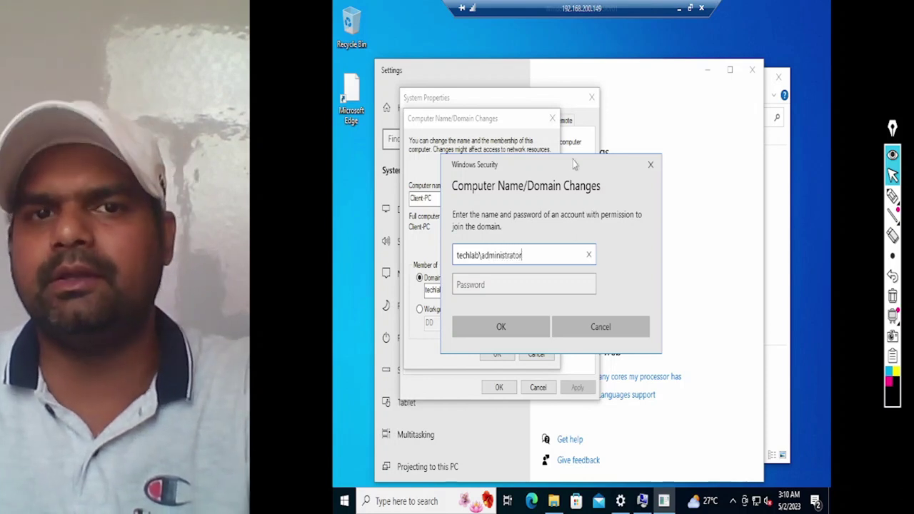
left_click_drag(482, 255, 527, 264)
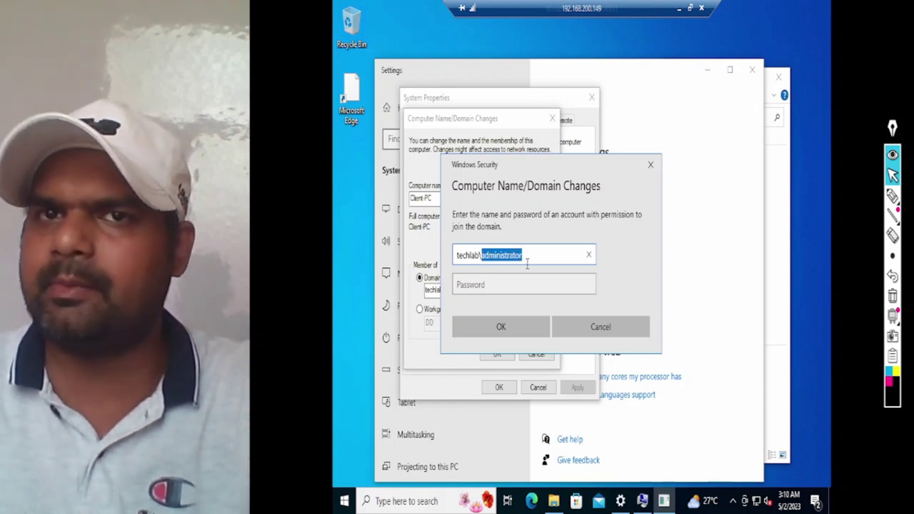
left_click(484, 257)
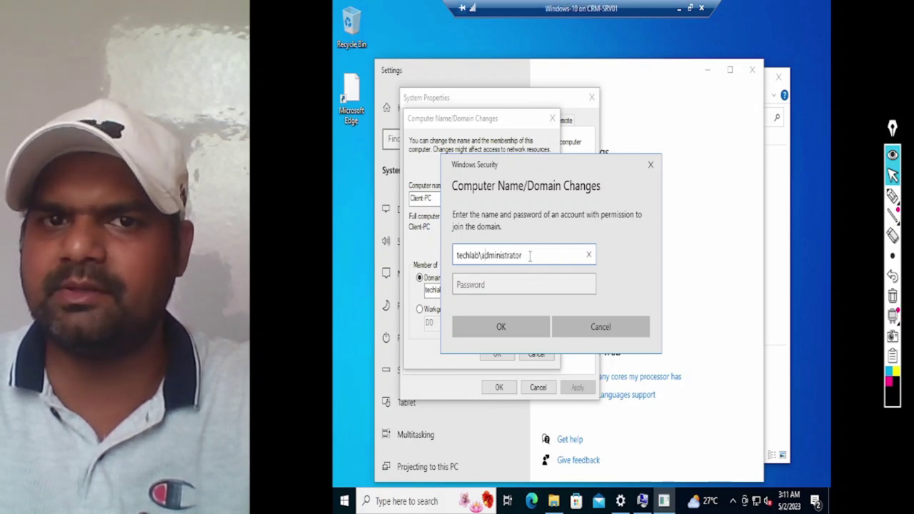
key("shift+End")
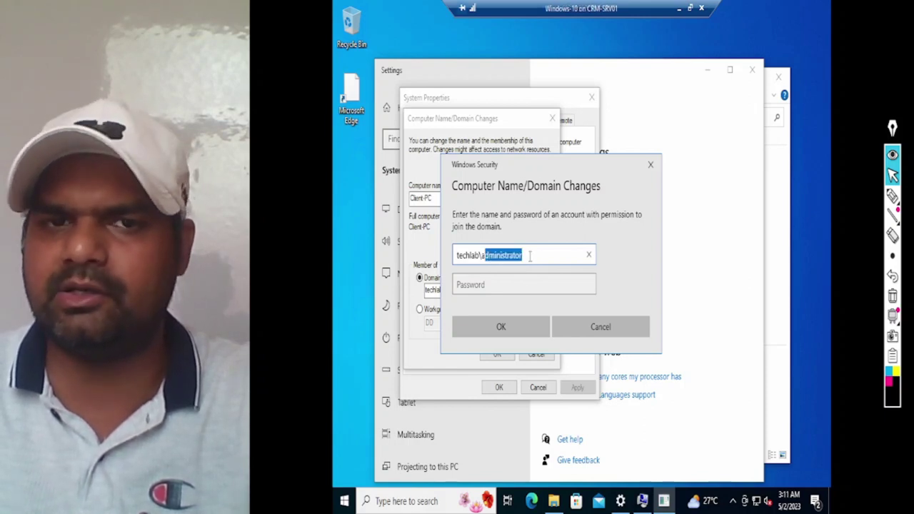
key("End")
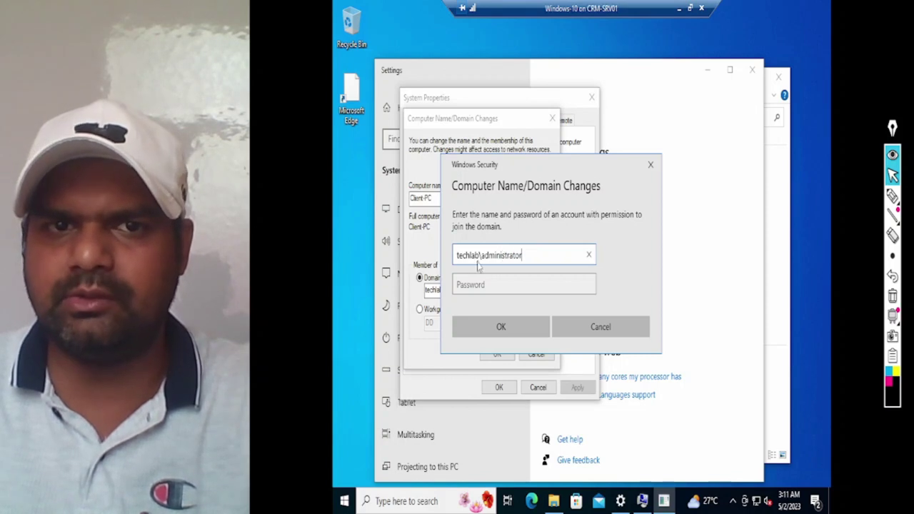
double_click(471, 255)
left_click(513, 288)
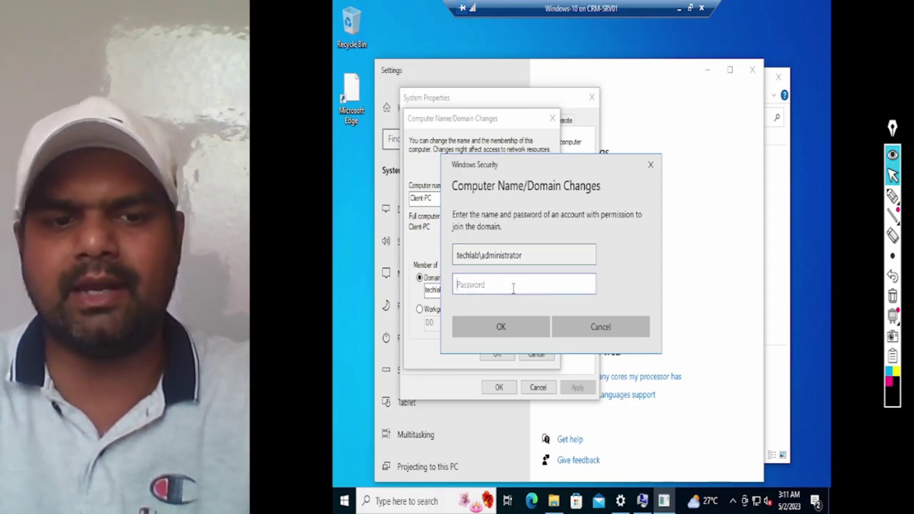
type("*************")
key("Return")
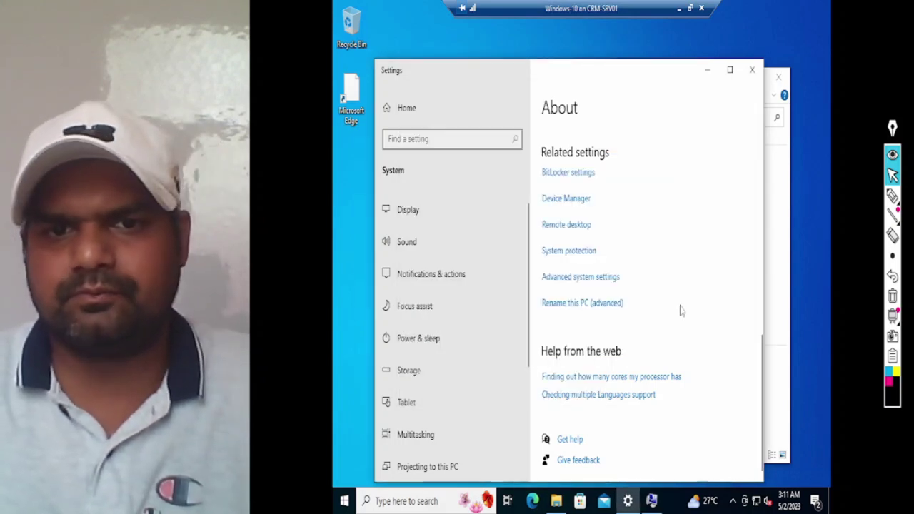
Step: Acknowledge the techlab.local welcome and restart notices, close System Properties, and restart now
left_click(707, 70)
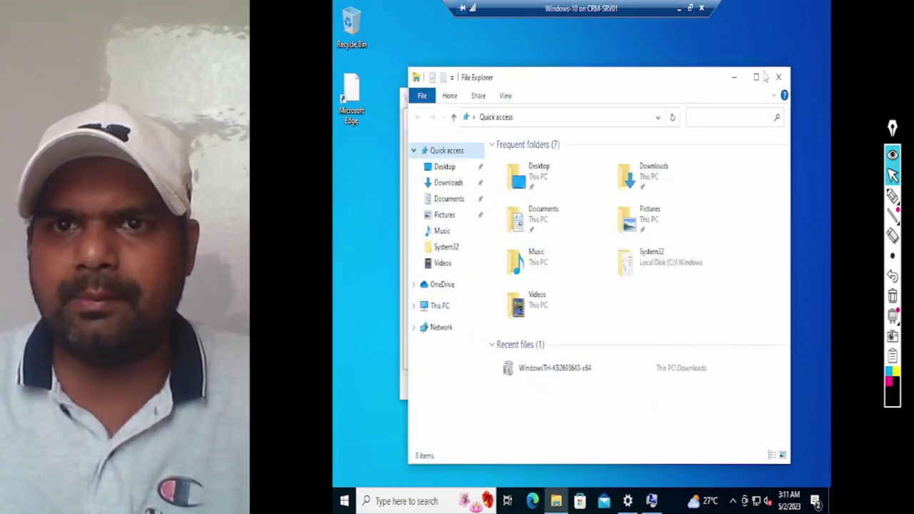
left_click(778, 76)
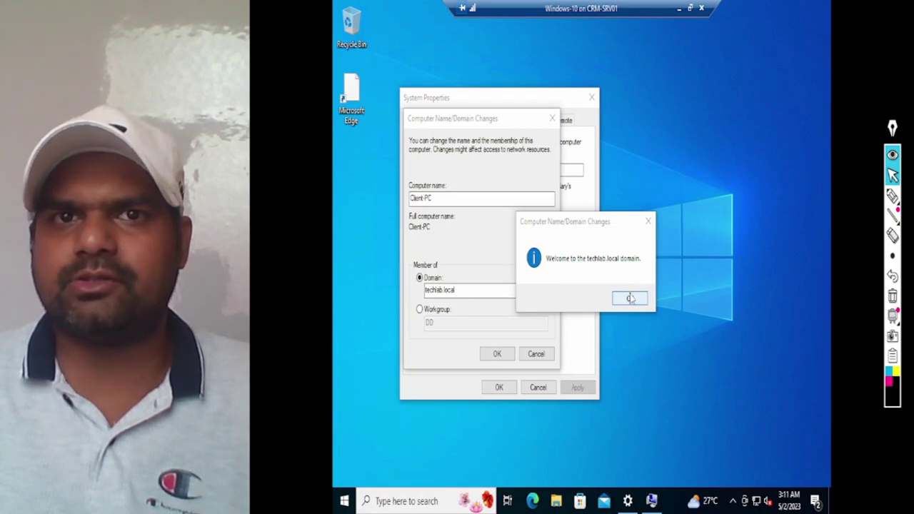
left_click(630, 299)
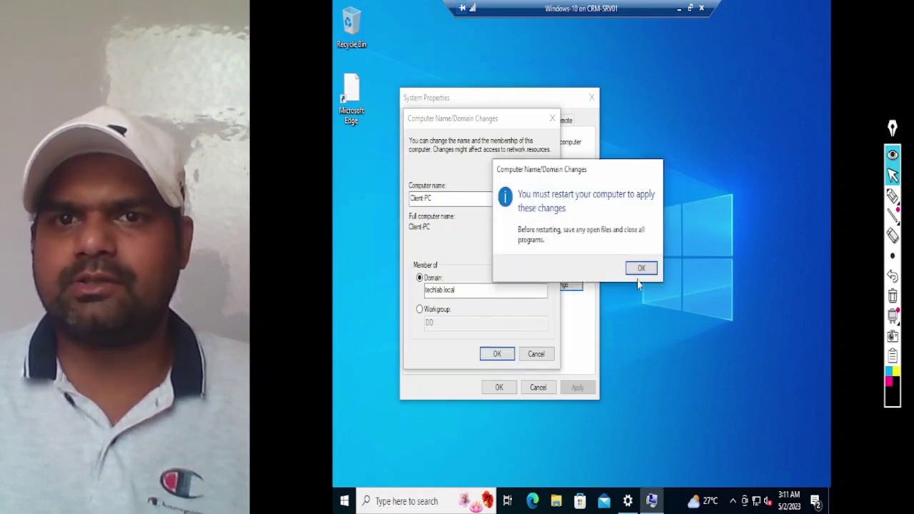
left_click(642, 275)
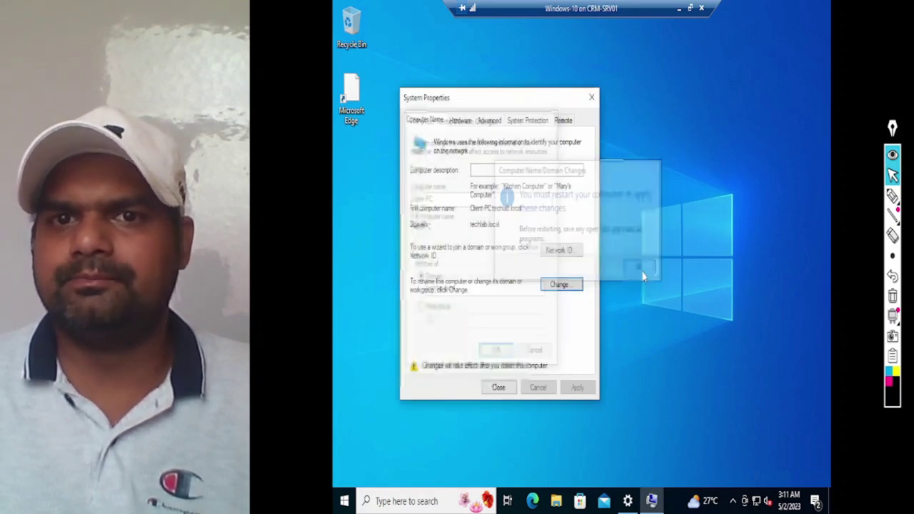
left_click(503, 387)
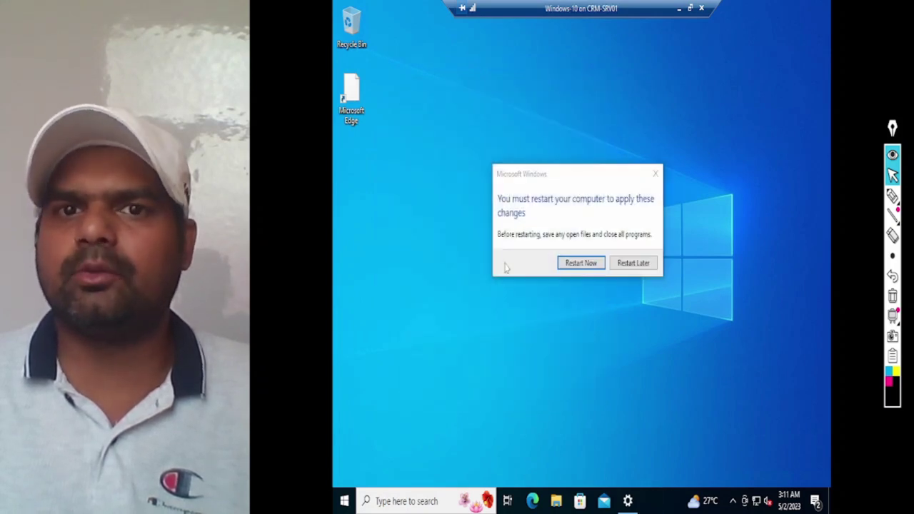
left_click(584, 263)
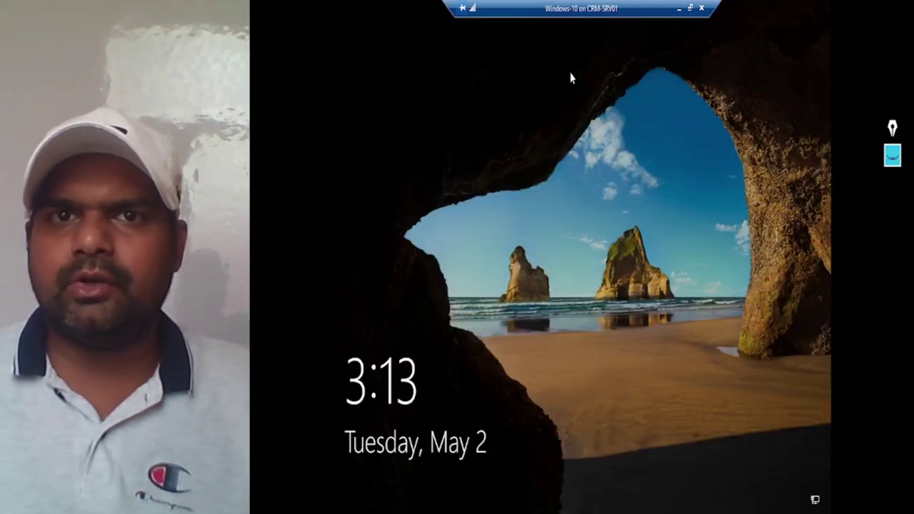
Step: Send the unlock request to the VM, return to full screen, and choose Other user
left_click(690, 8)
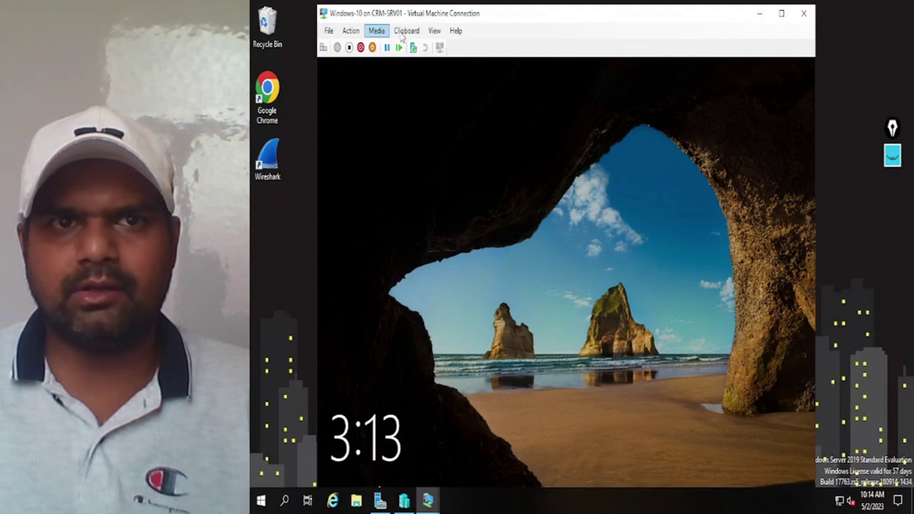
left_click(351, 31)
key("Return")
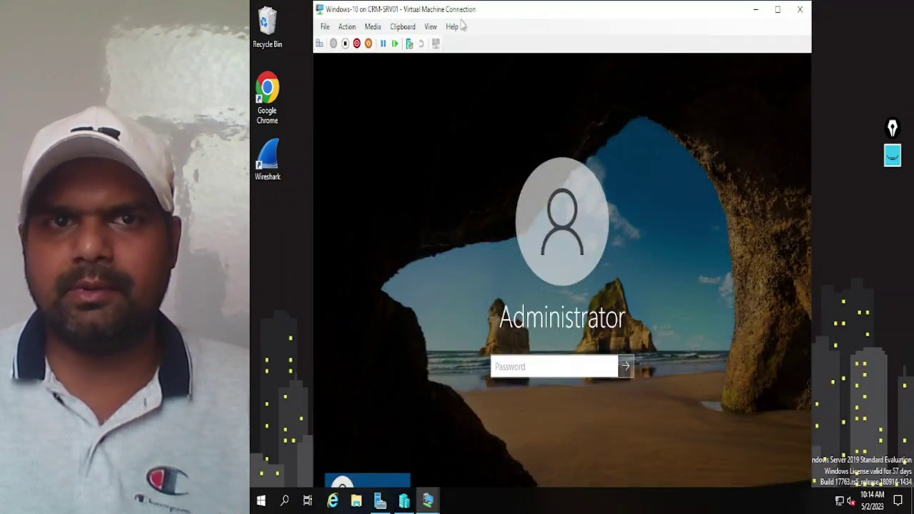
left_click(431, 26)
left_click(443, 40)
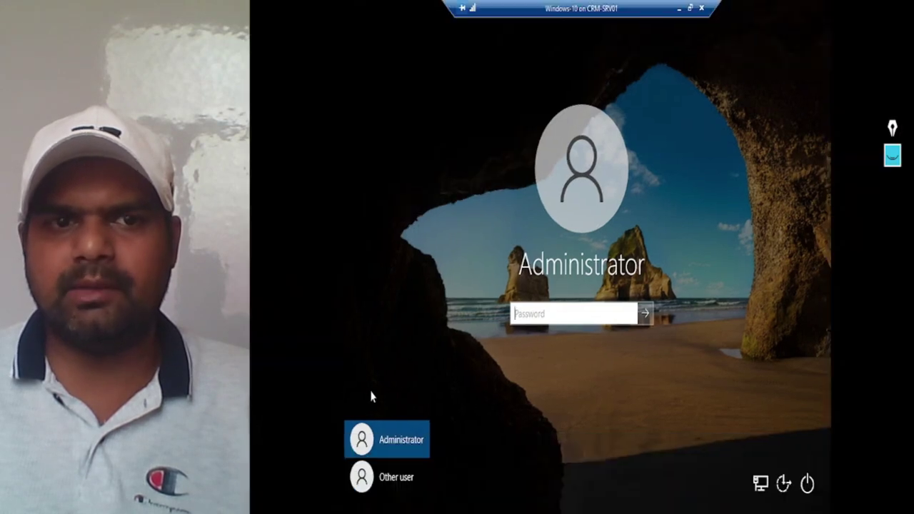
left_click(382, 491)
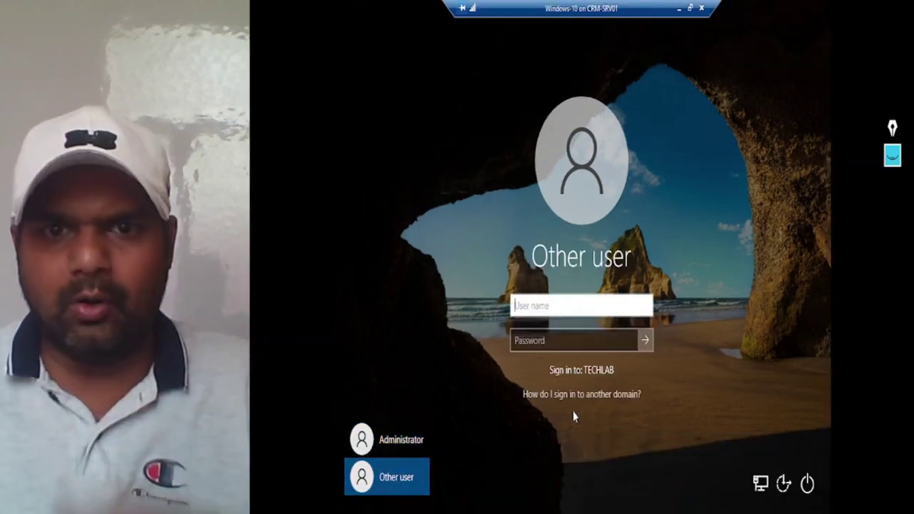
Step: Circle 'Sign in to: TECHLAB' with the pen, clear it, and mark beside the avatar
left_click(893, 155)
left_click(892, 196)
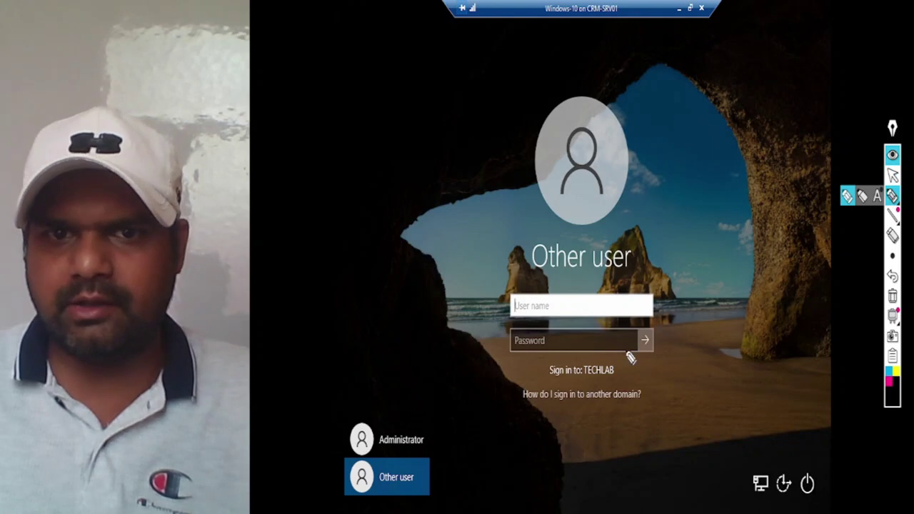
mouse_move(592, 360)
left_mouse_down()
mouse_move(582, 375)
mouse_move(623, 393)
mouse_move(580, 362)
mouse_move(612, 353)
mouse_move(591, 368)
left_mouse_up()
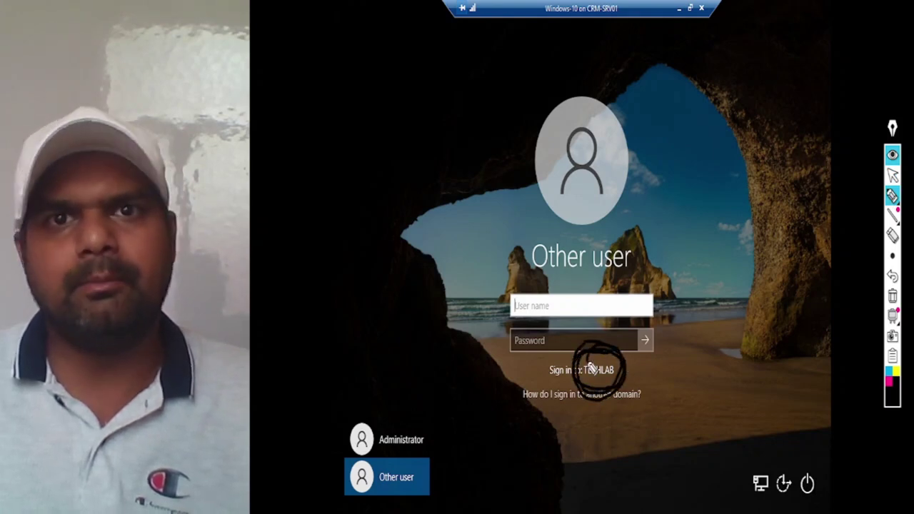
left_click(892, 295)
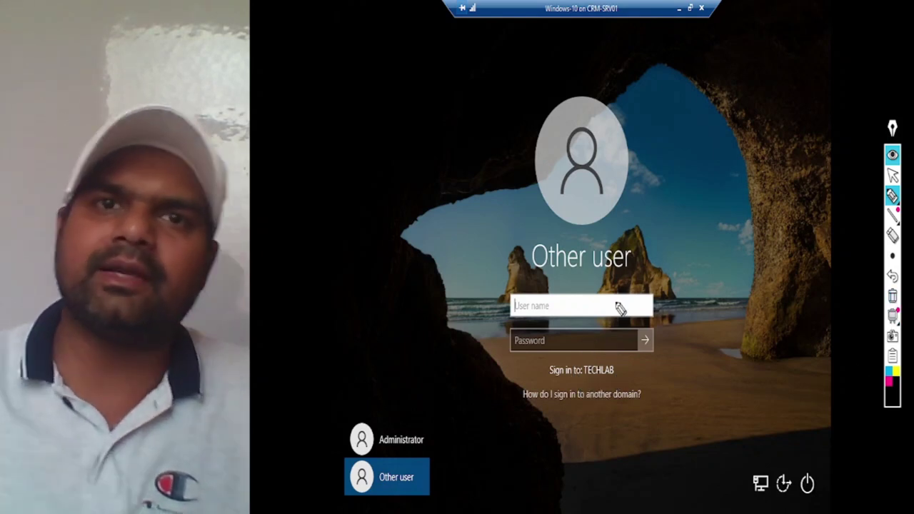
mouse_move(893, 198)
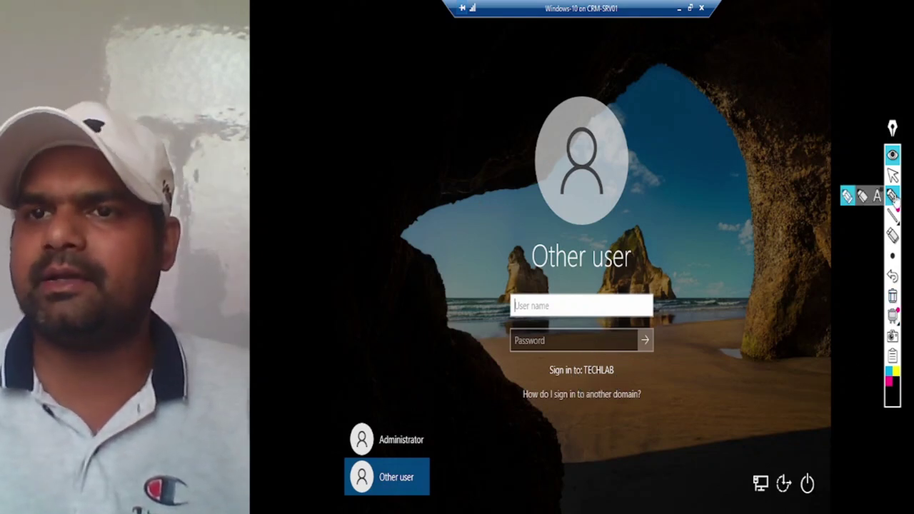
left_click(847, 195)
left_click_drag(646, 168, 652, 164)
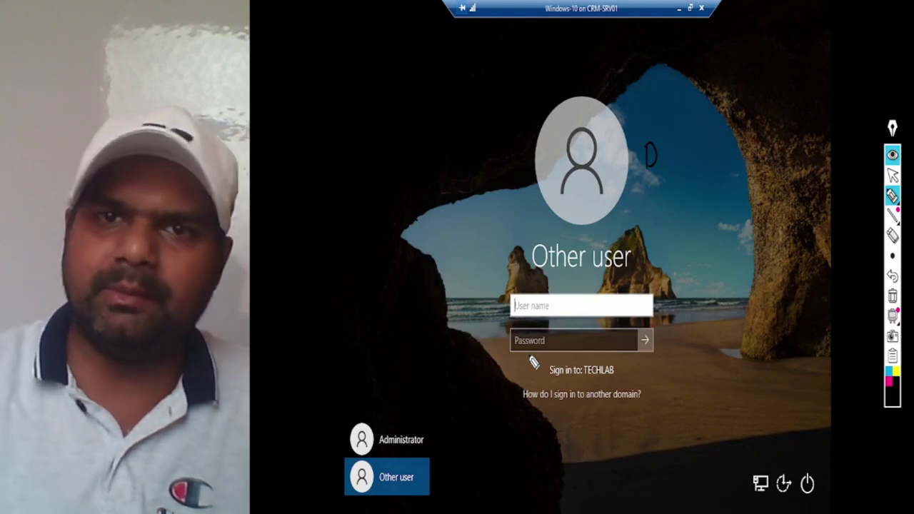
left_click(893, 175)
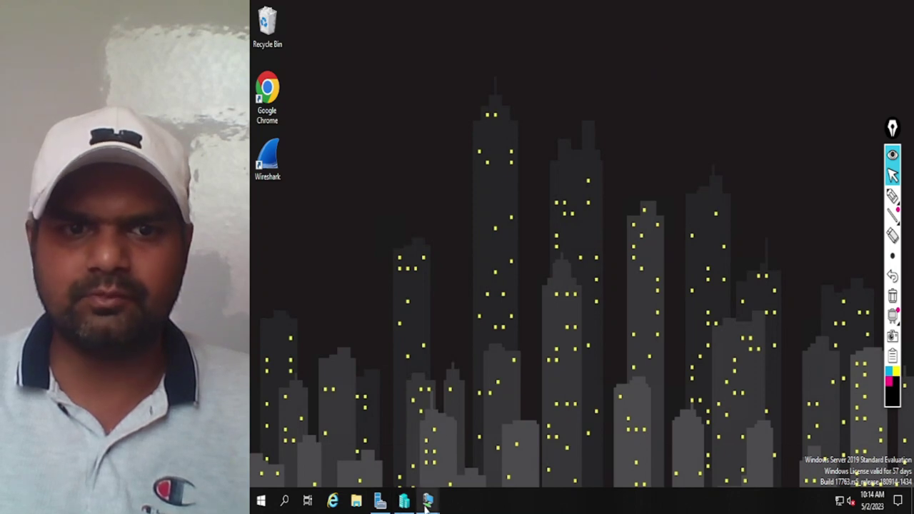
Step: Sign in to Delhi-DC as TECHLAB\Administrator via Ctrl+Alt+Delete and switch the session to full screen
mouse_move(428, 500)
left_click(482, 454)
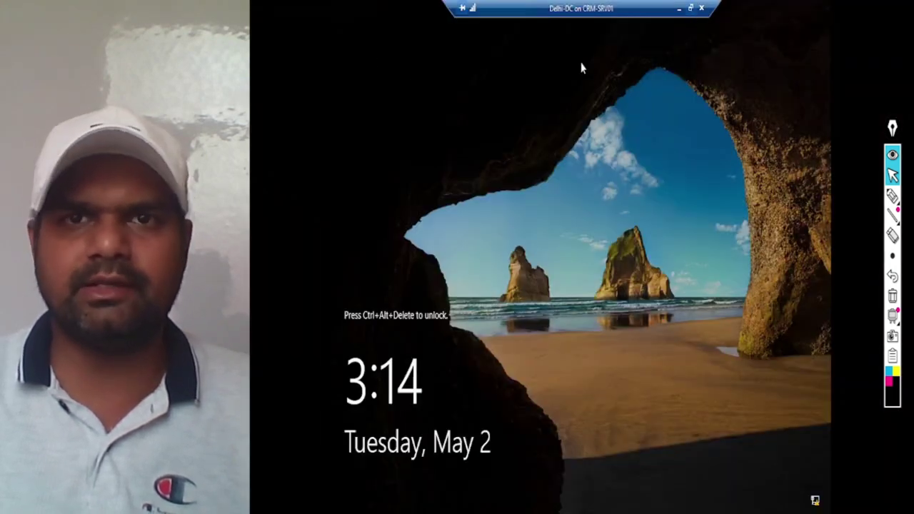
left_click(691, 8)
left_click(349, 34)
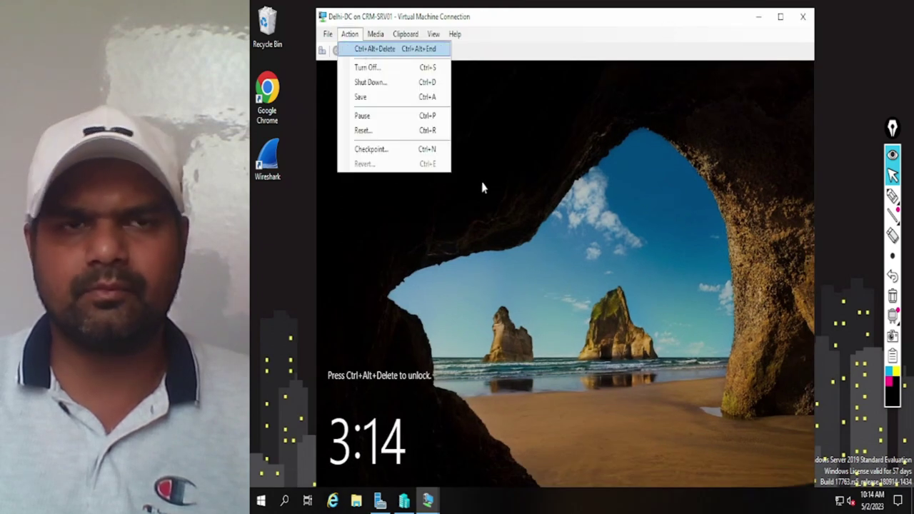
key("Return")
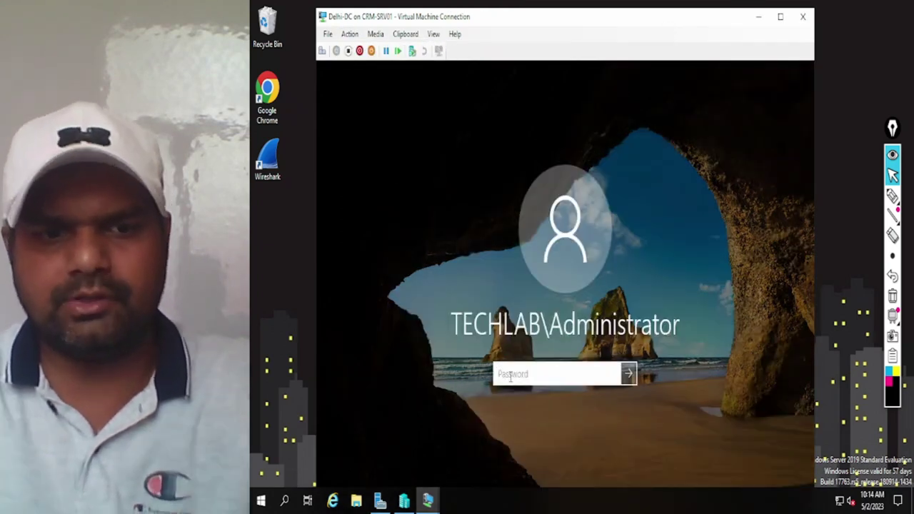
type("**********")
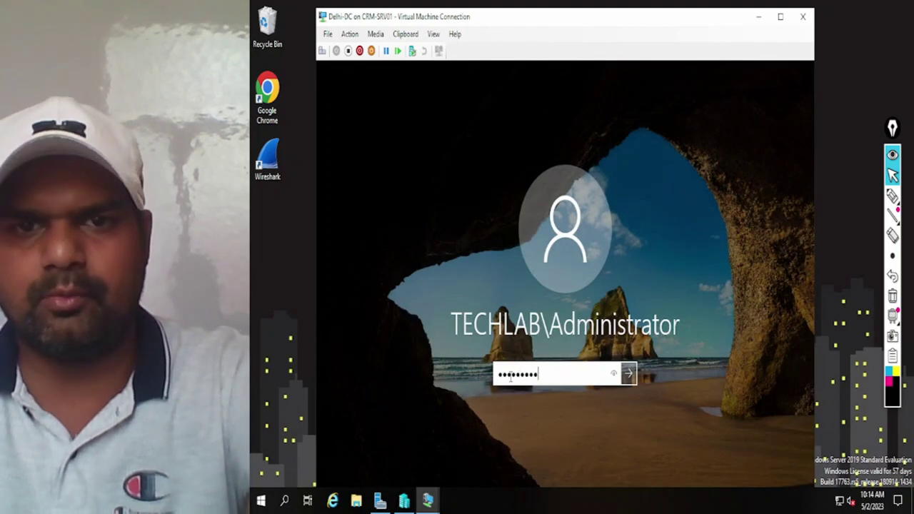
key("Return")
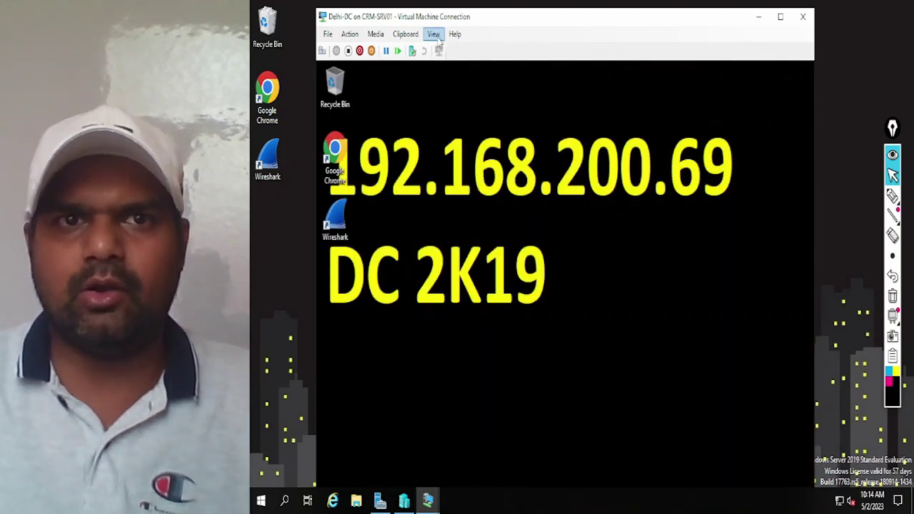
left_click(433, 35)
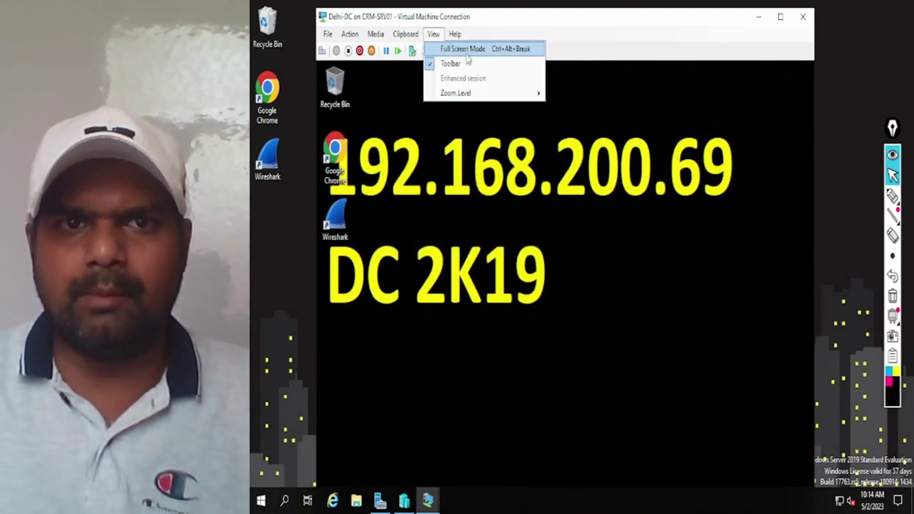
left_click(463, 49)
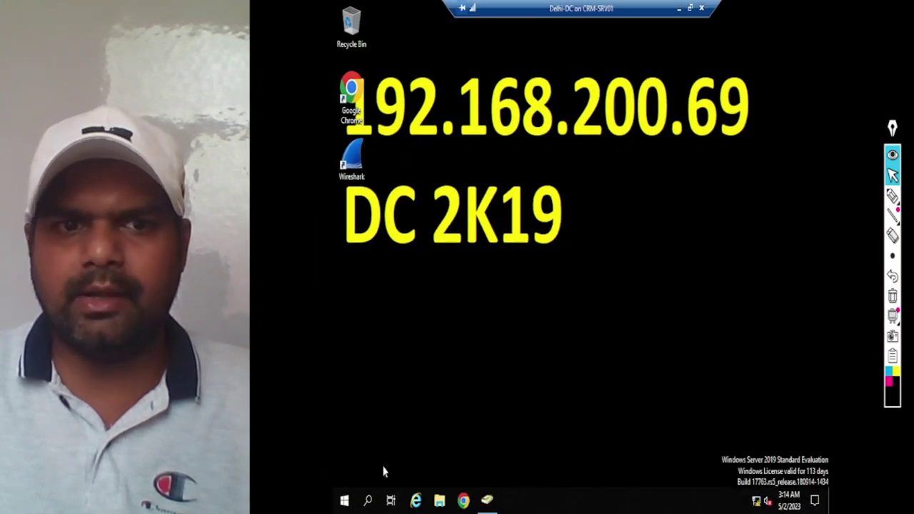
Step: Launch Server Manager maximized and open Active Directory Users and Computers from its Tools menu
left_click(345, 501)
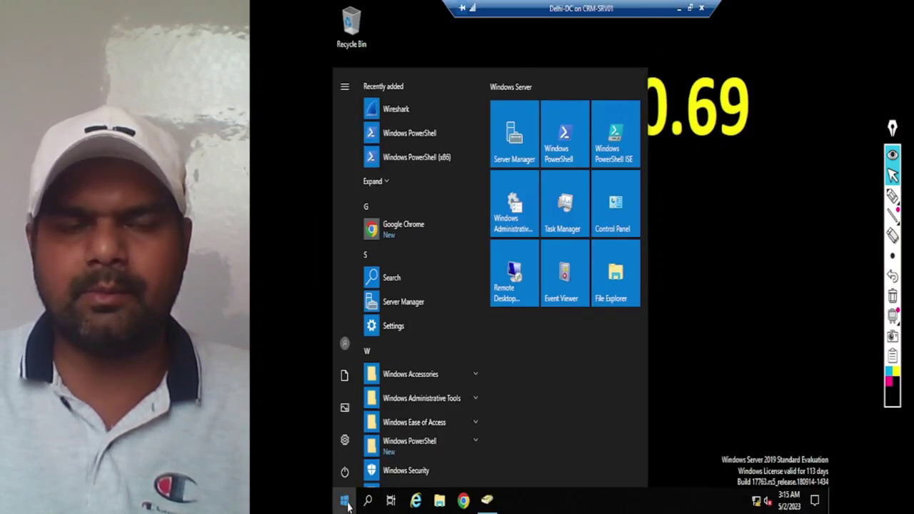
left_click(513, 147)
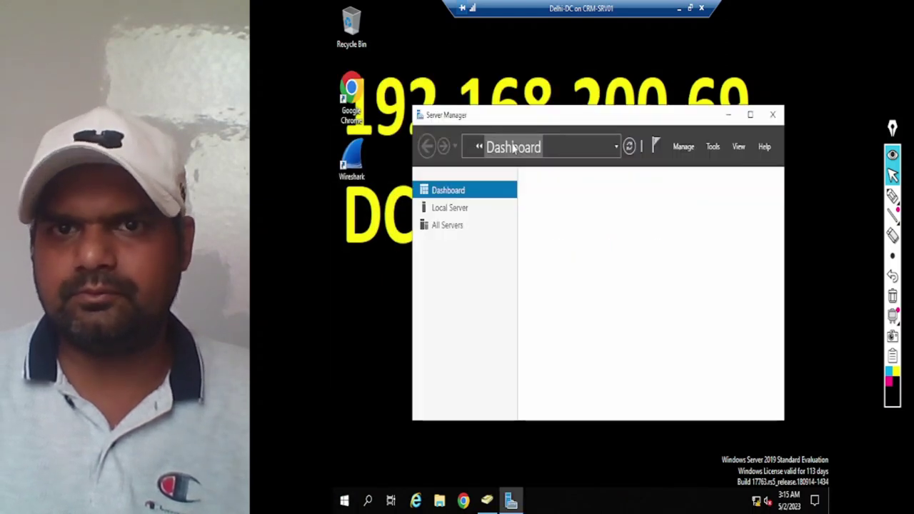
left_click(750, 115)
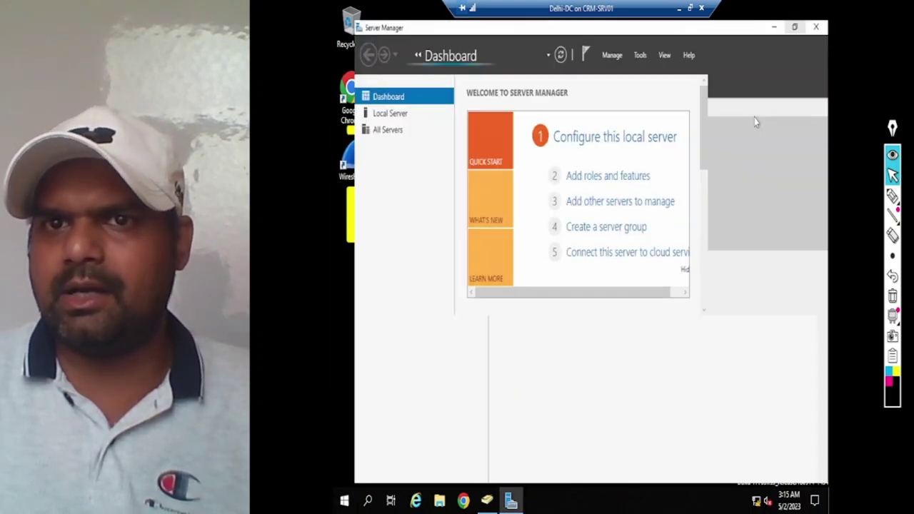
left_click(760, 36)
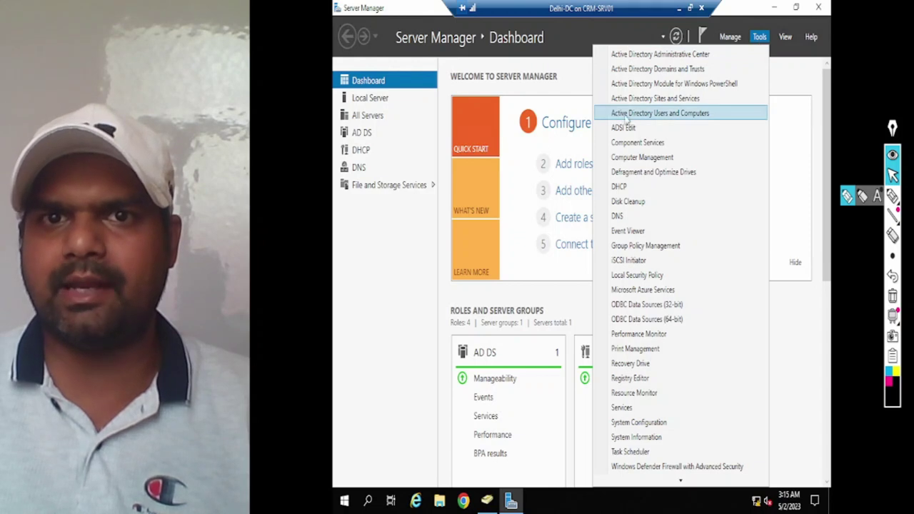
left_click(694, 118)
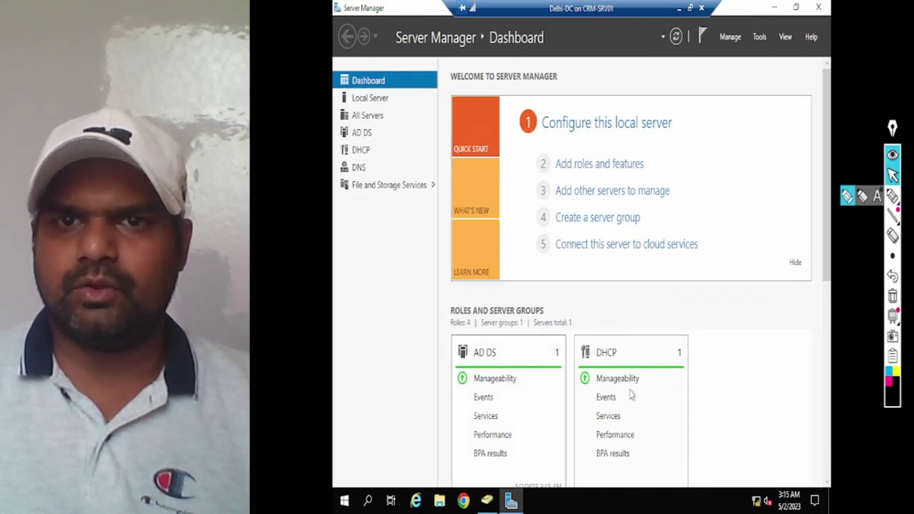
left_click(491, 502)
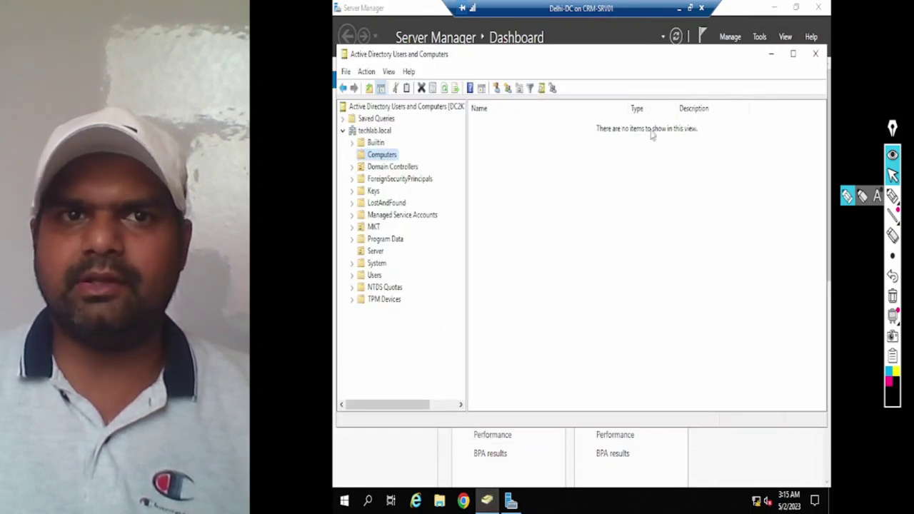
Step: Maximize Active Directory Users and Computers, refresh Computers, then close the console
left_click(793, 54)
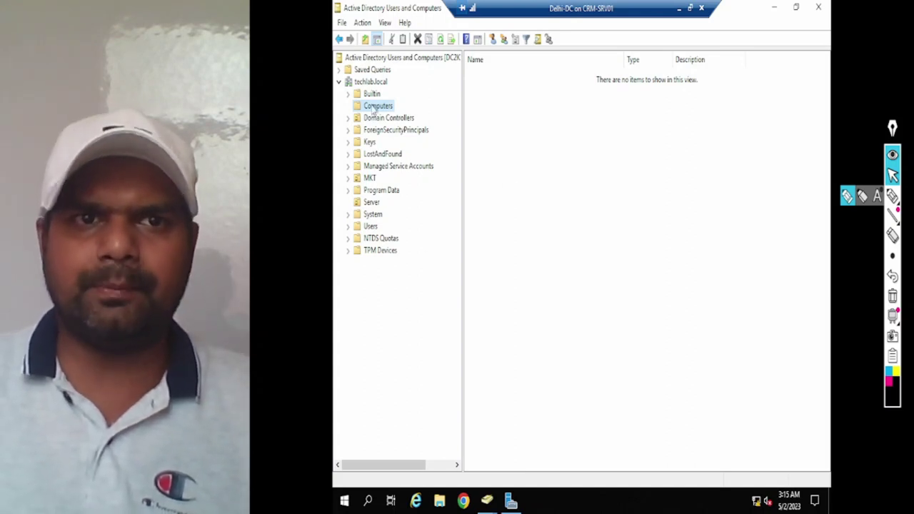
left_click(440, 40)
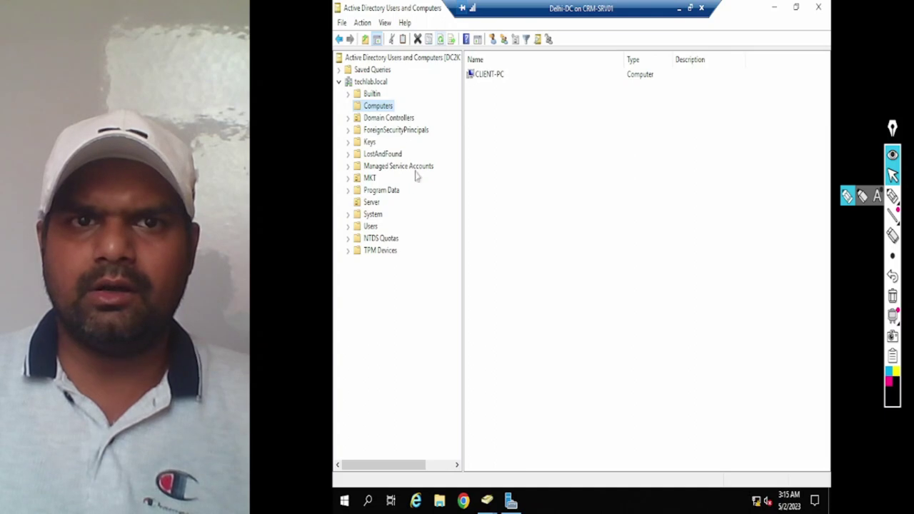
left_click(819, 7)
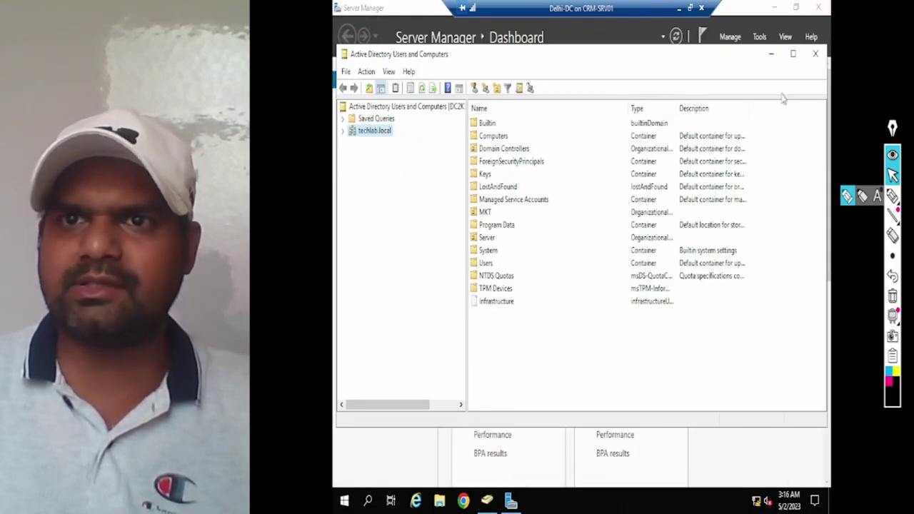
left_click(816, 60)
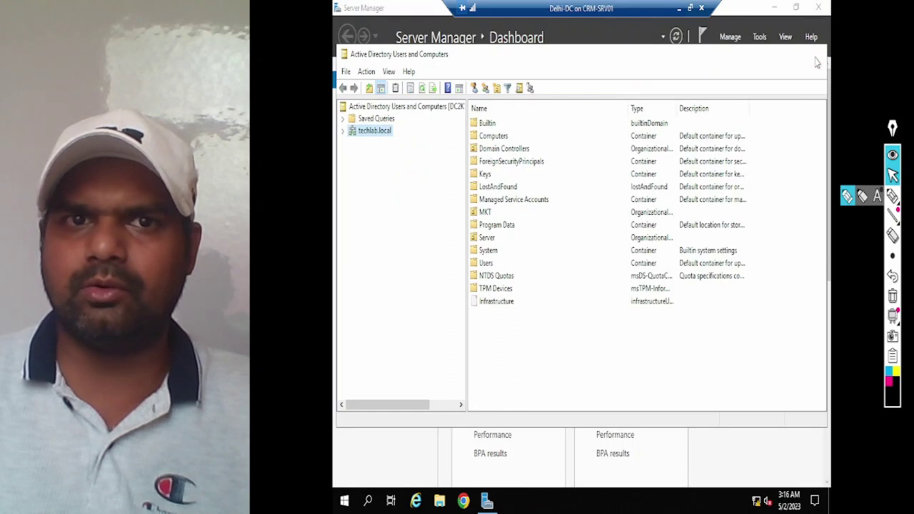
Step: Close and relaunch Server Manager, then reopen Active Directory Users and Computers from Tools
left_click(759, 36)
left_click(813, 16)
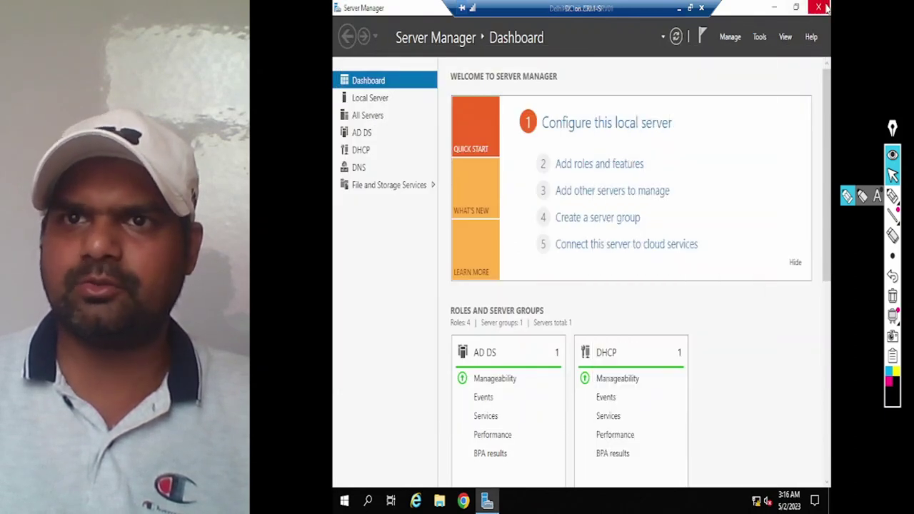
left_click(819, 8)
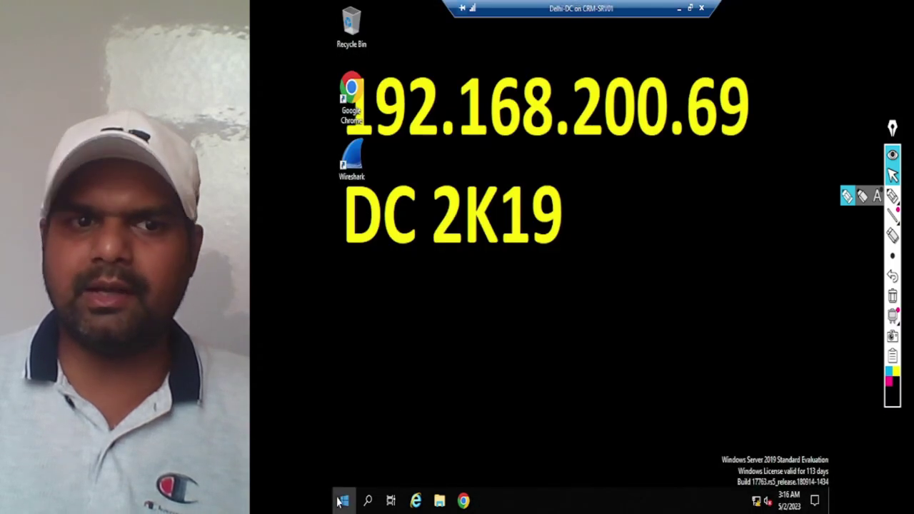
left_click(344, 502)
left_click(516, 136)
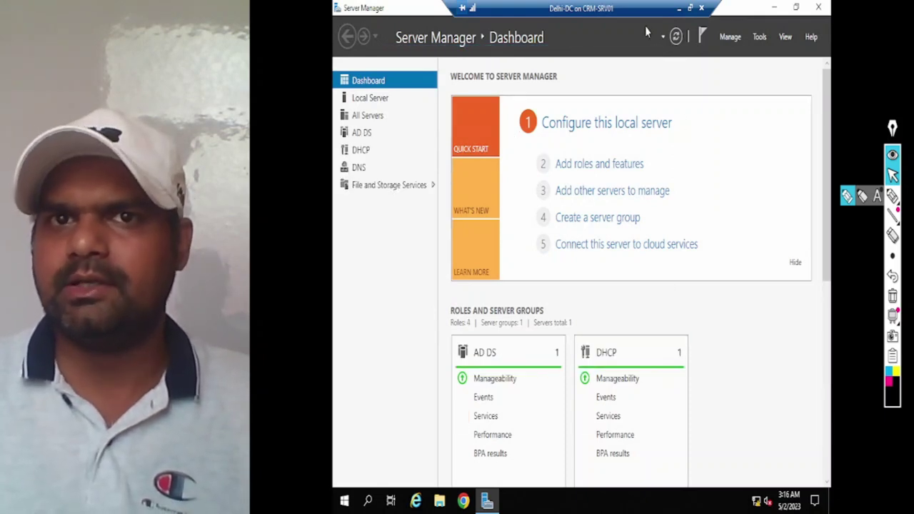
left_click(763, 40)
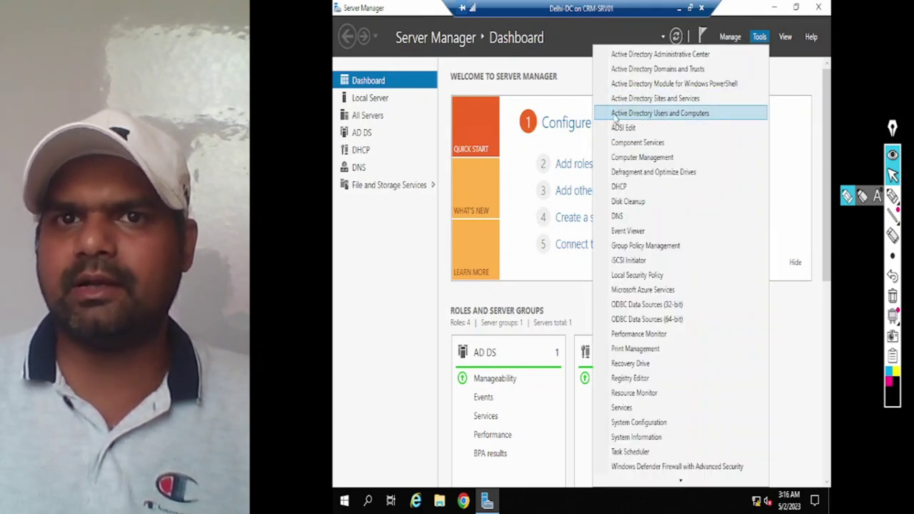
left_click(692, 118)
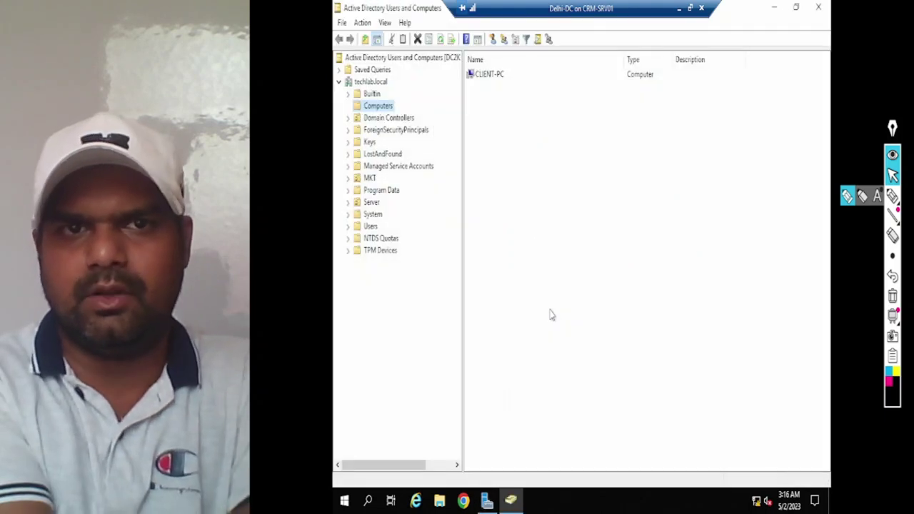
Step: Expand techlab.local, view CLIENT-PC in Computers, then select the Users container
left_click(370, 94)
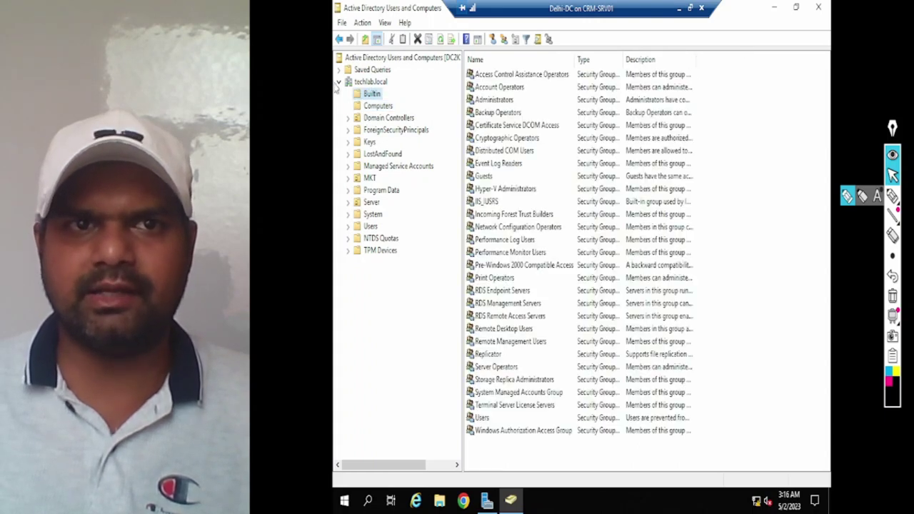
left_click(341, 81)
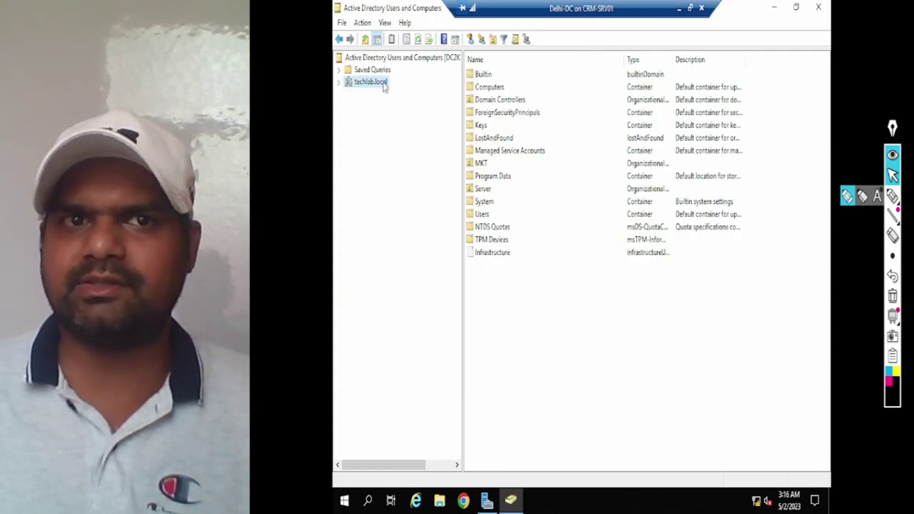
left_click(340, 83)
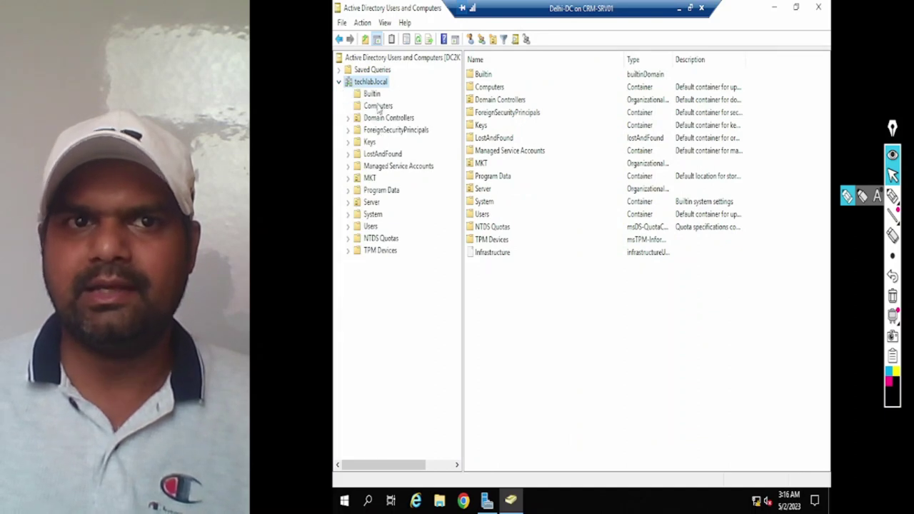
left_click(378, 106)
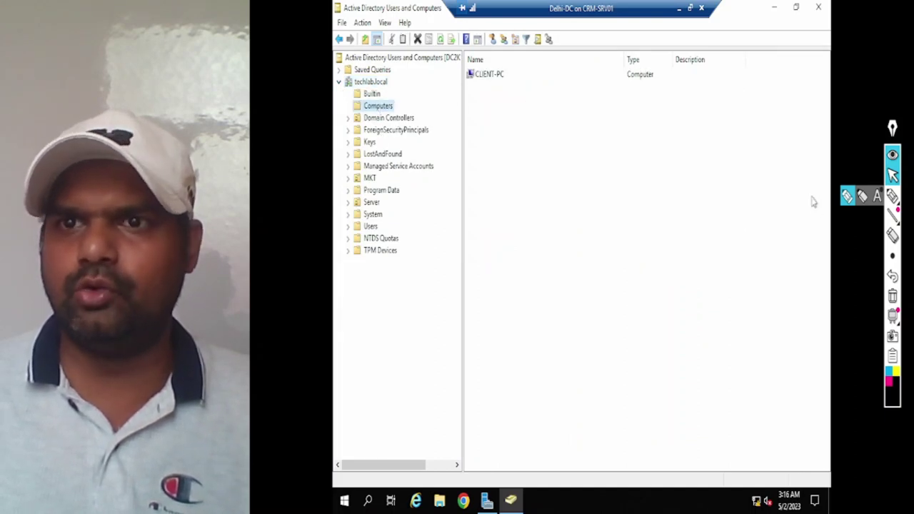
left_click(893, 196)
mouse_move(506, 131)
left_mouse_down()
mouse_move(503, 84)
mouse_move(488, 100)
mouse_move(512, 96)
mouse_move(517, 78)
mouse_move(472, 74)
mouse_move(553, 89)
left_mouse_up()
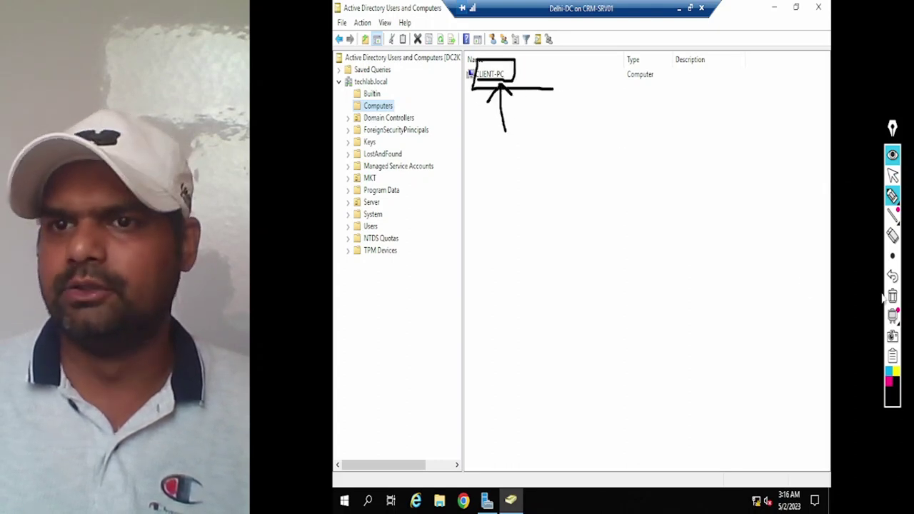
left_click(891, 296)
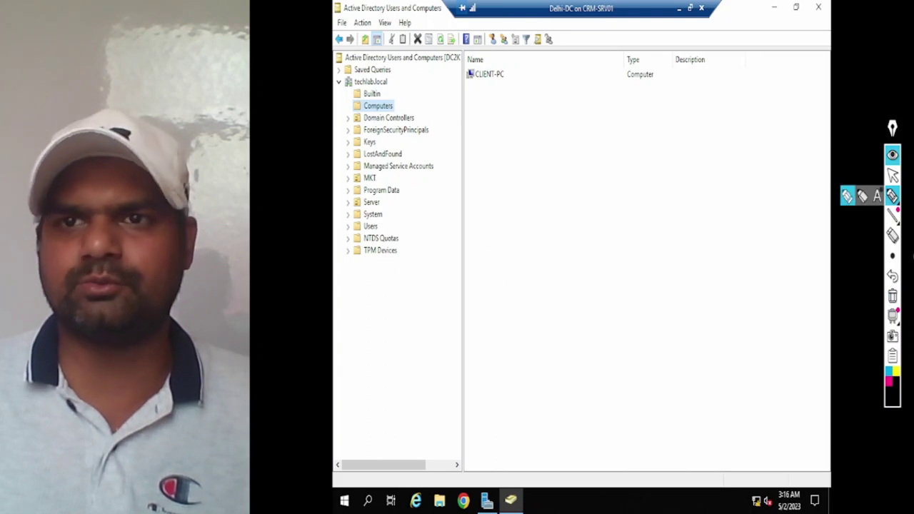
left_click(892, 175)
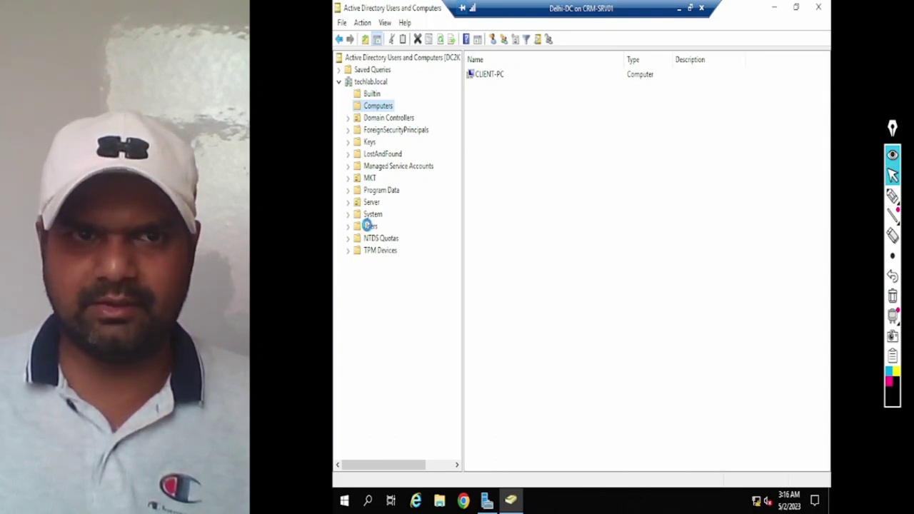
left_click(367, 226)
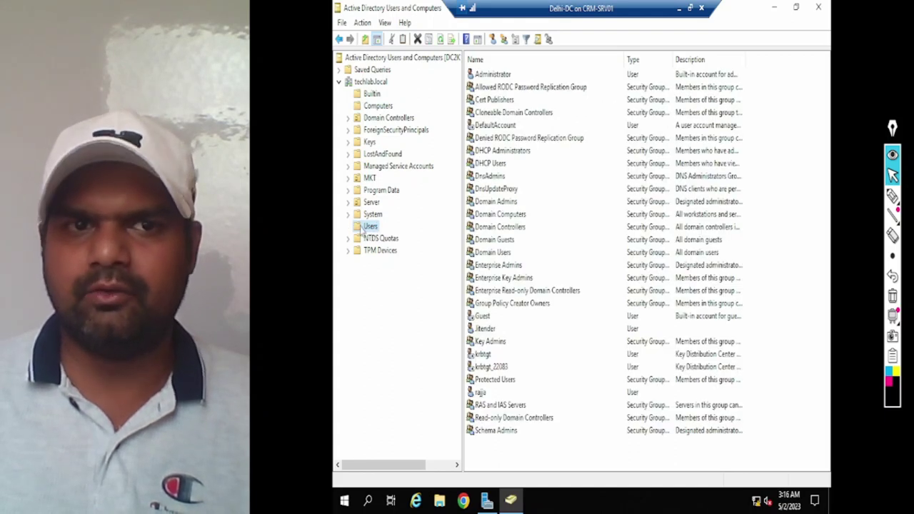
Step: Start a New User in Users with first name and logon name test1, advancing to the password page
right_click(370, 227)
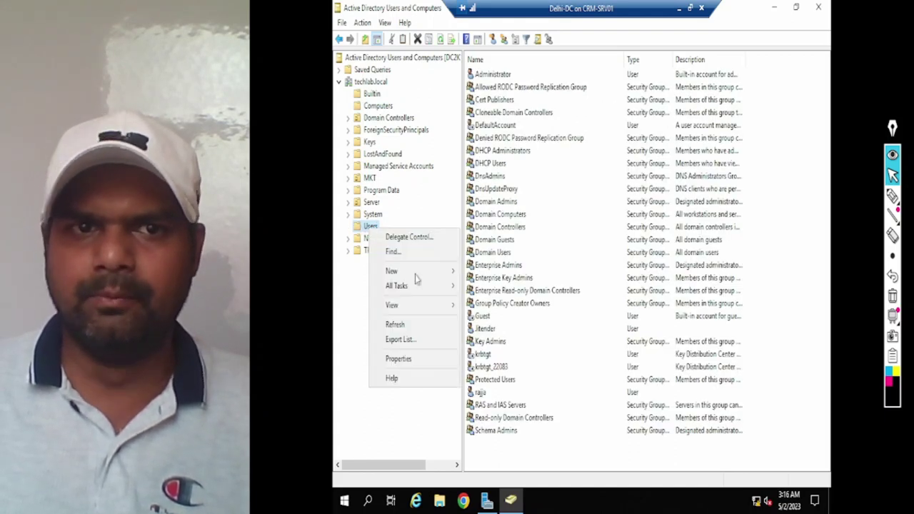
mouse_move(414, 272)
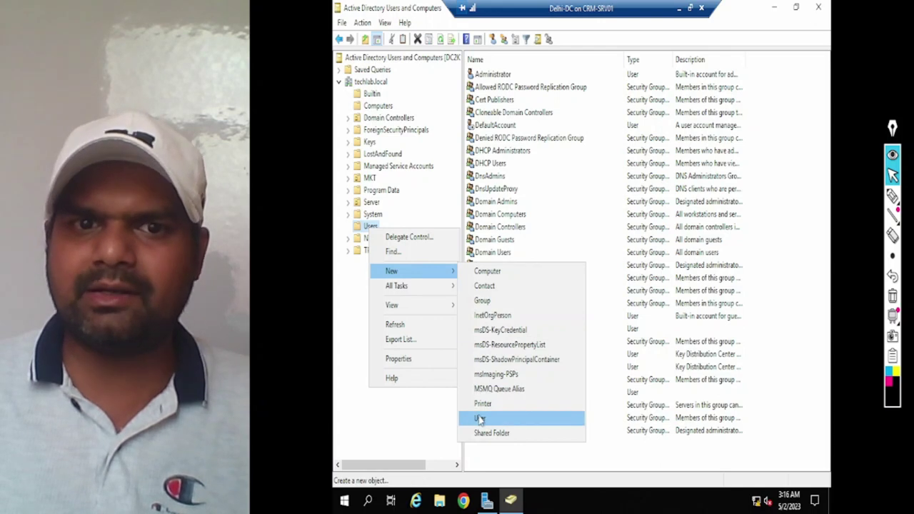
left_click(480, 419)
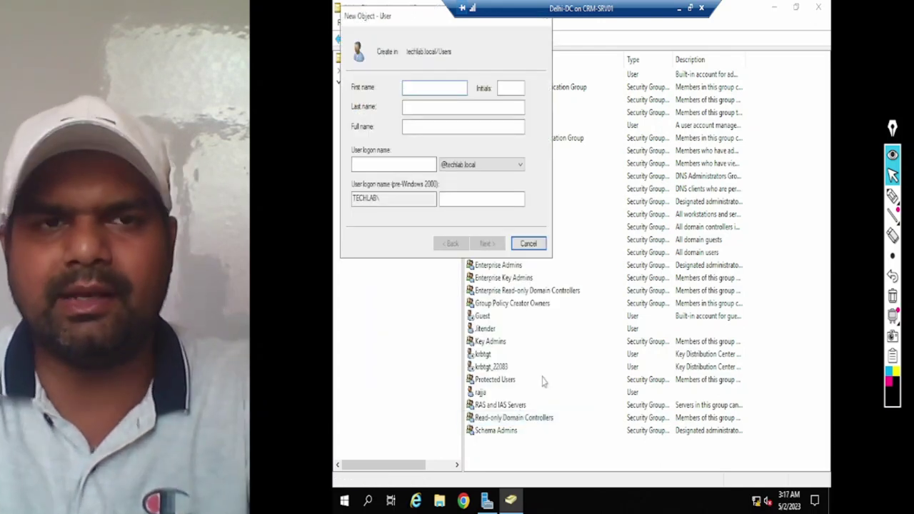
type("test1")
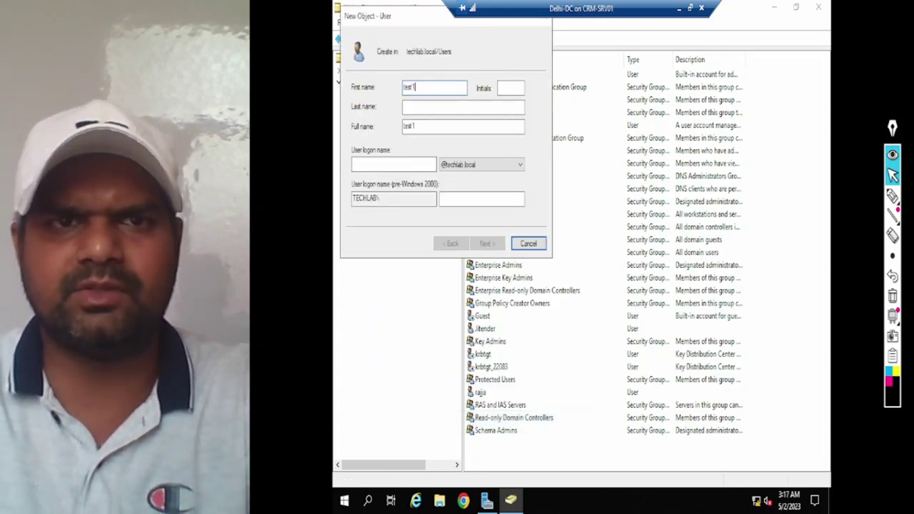
left_click(378, 165)
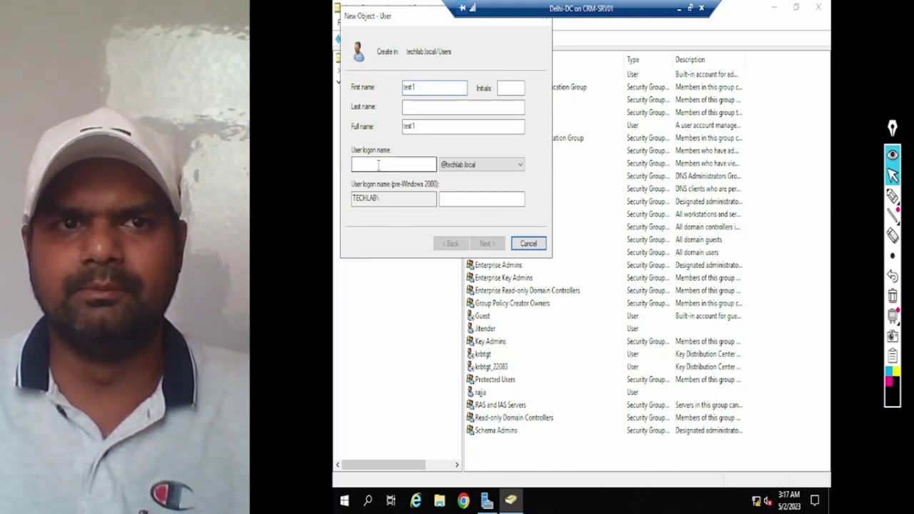
type("test1")
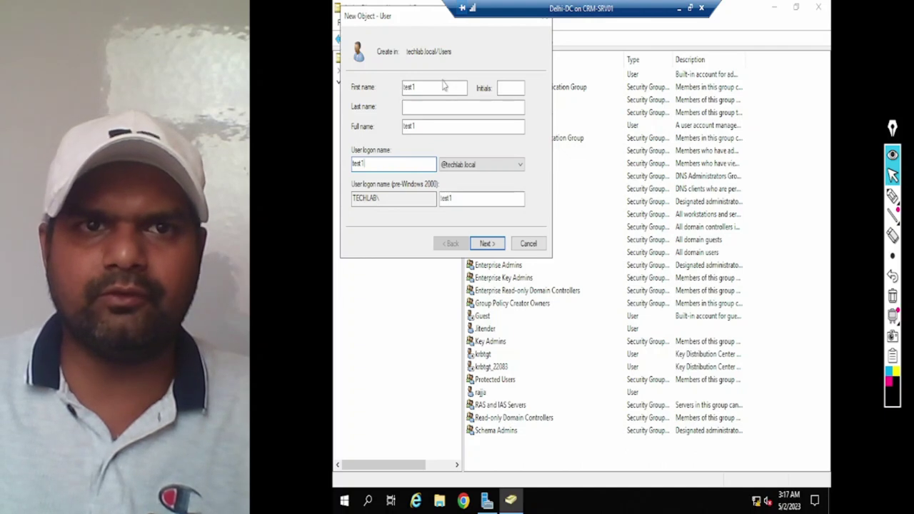
left_click_drag(443, 86, 393, 86)
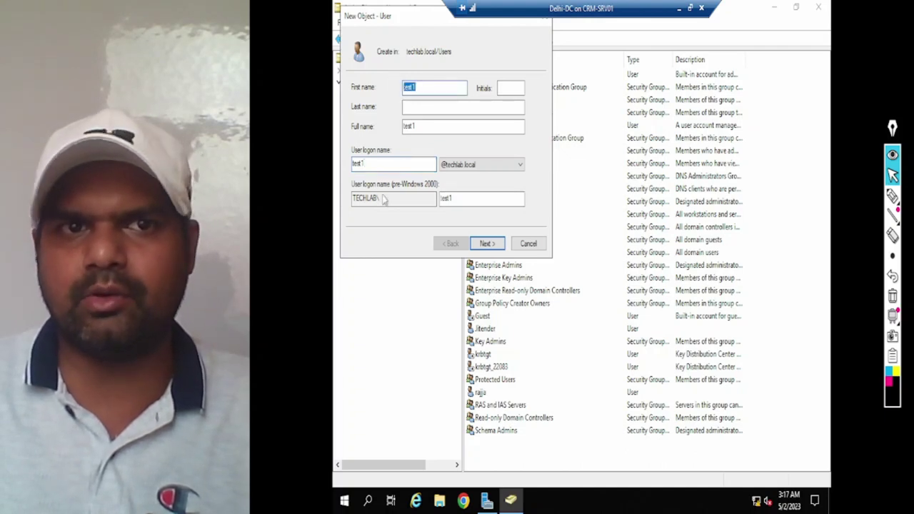
left_click_drag(367, 164, 347, 165)
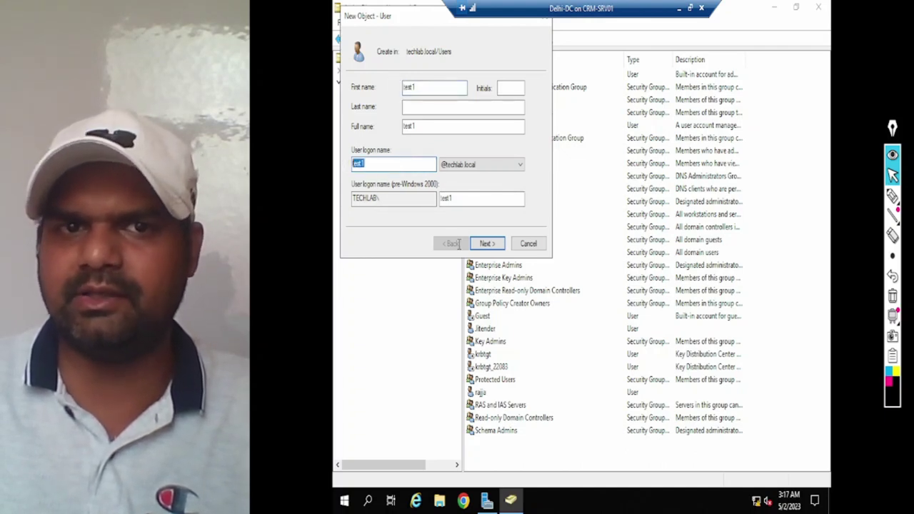
left_click(484, 245)
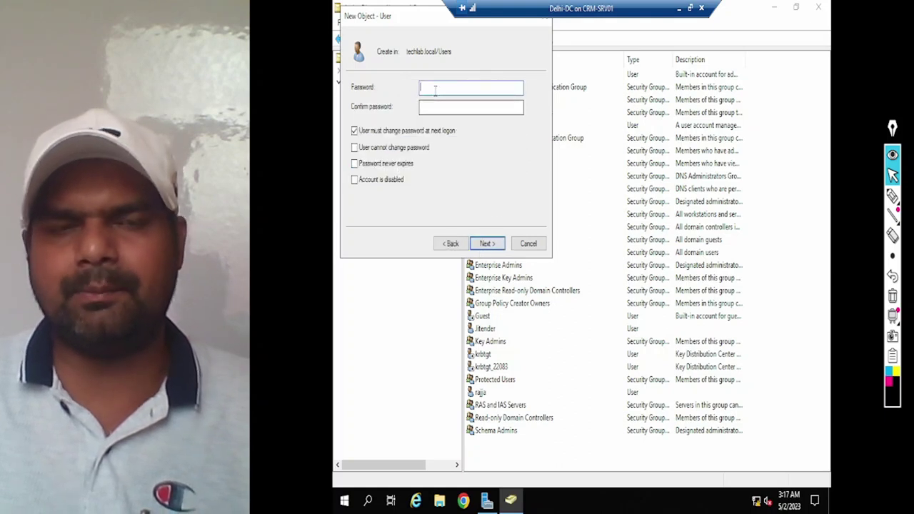
Step: Enter and confirm test1's password and clear 'User must change password at next logon'
type("P@ss")
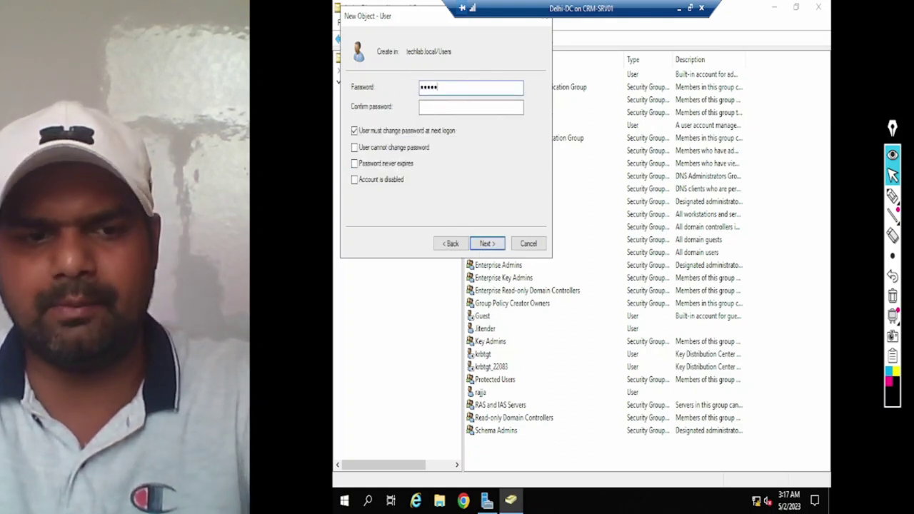
key("ctrl+a")
type("P@ssw0rd@1")
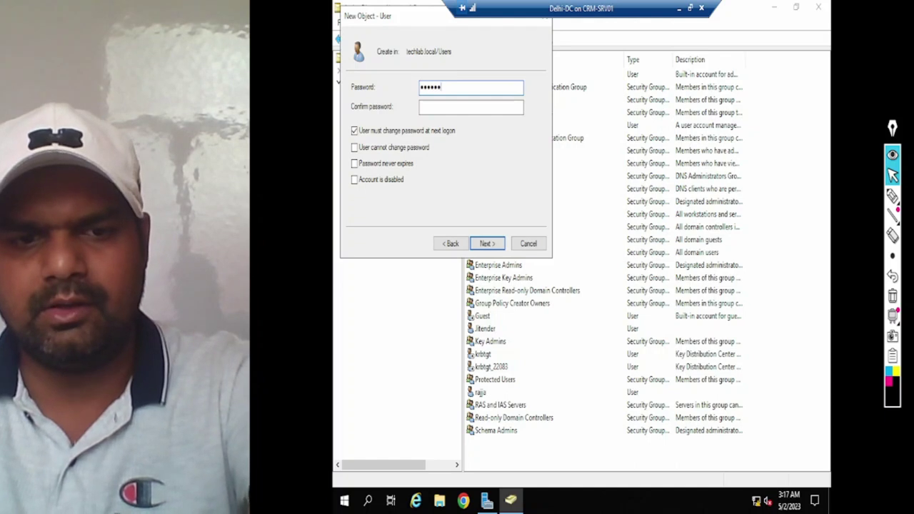
key("Tab")
type("P@ssw0rd@")
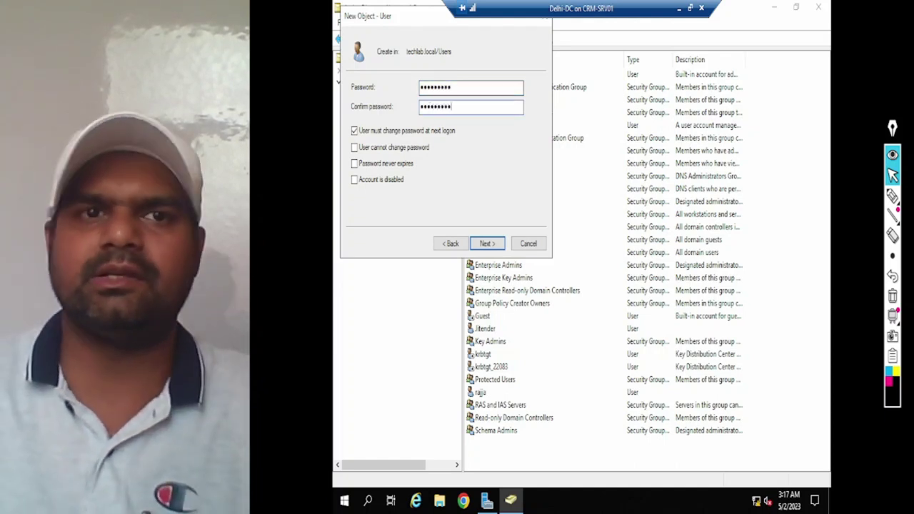
type("1")
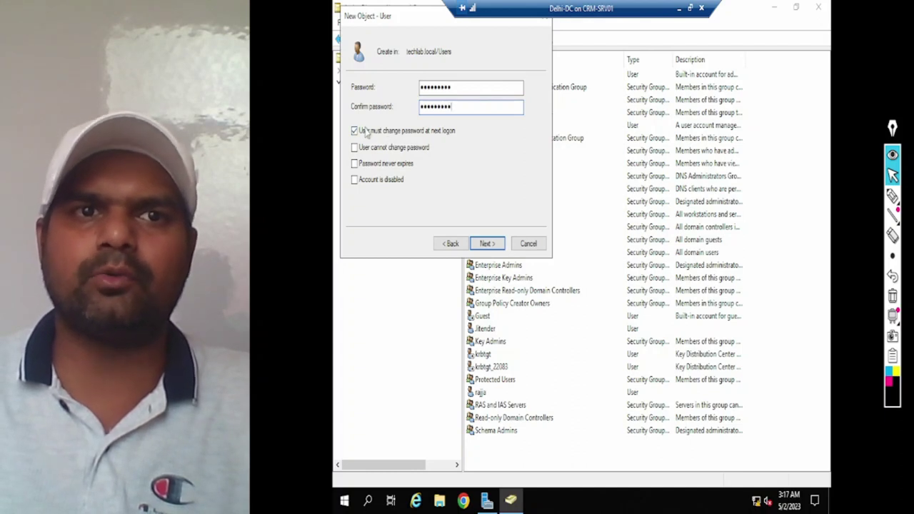
left_click(365, 134)
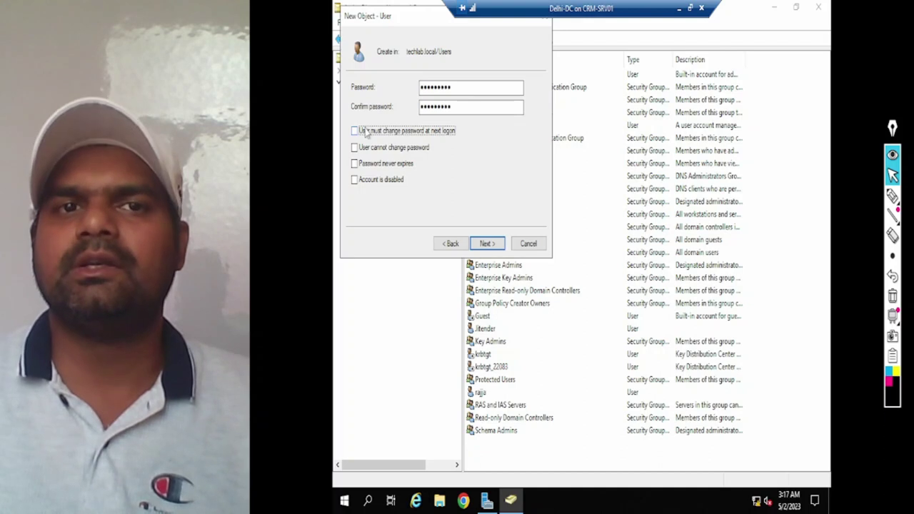
Step: Check both password fields, then finish the wizard to create the test1 account
double_click(465, 89)
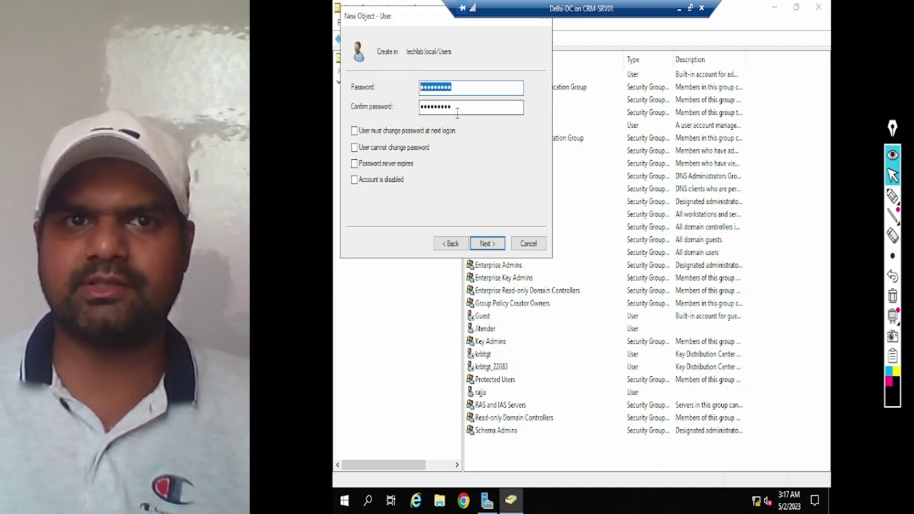
double_click(457, 107)
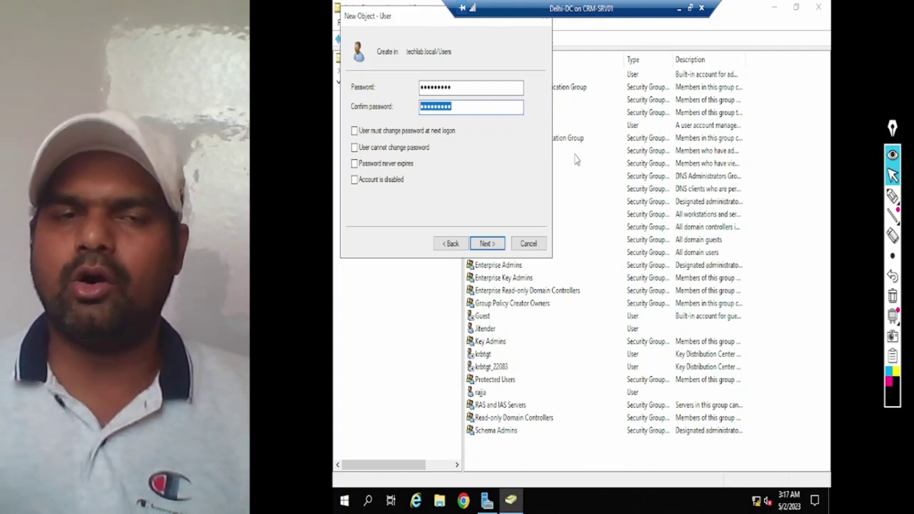
double_click(464, 87)
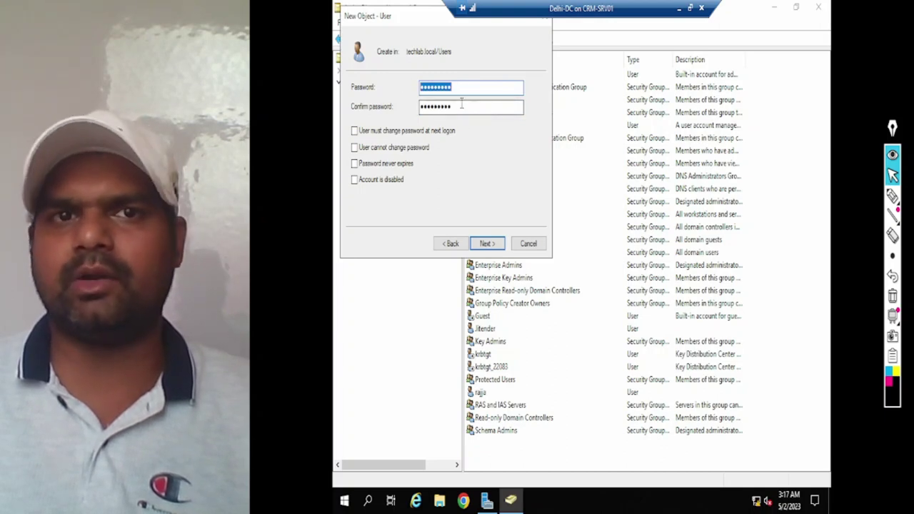
double_click(421, 106)
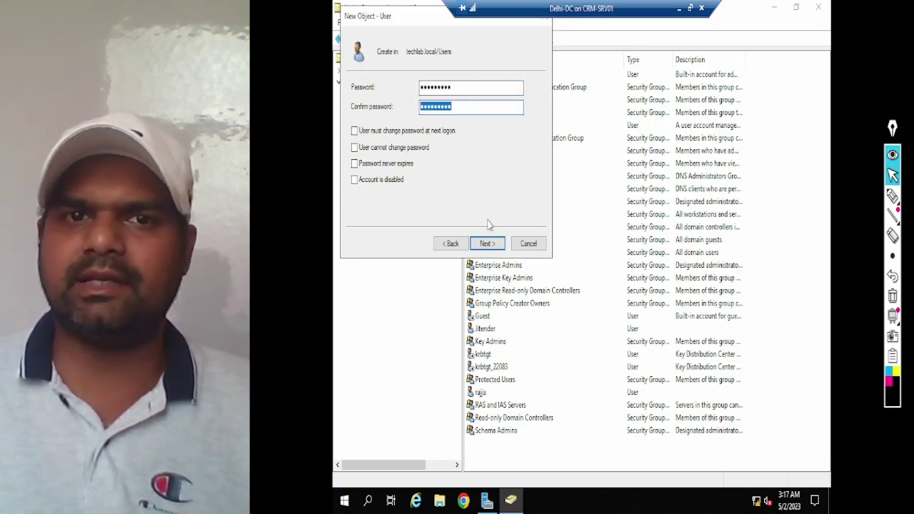
left_click(486, 244)
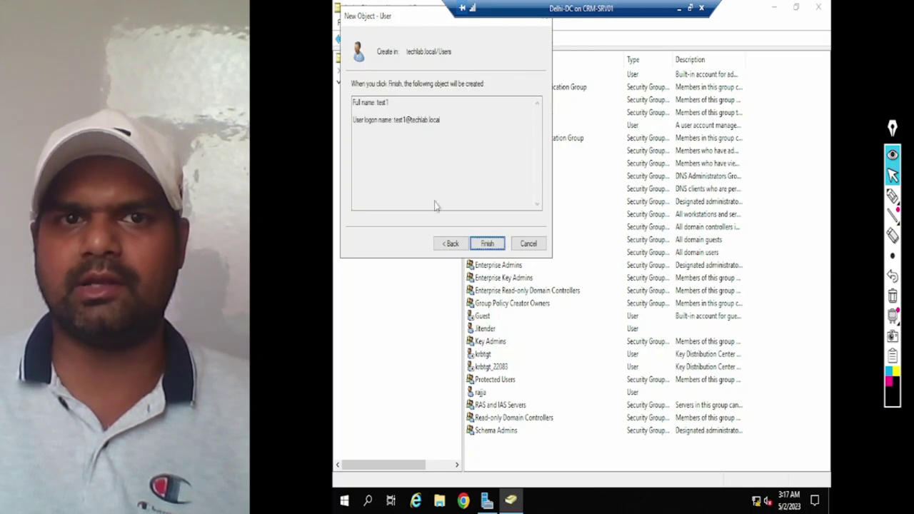
left_click(488, 245)
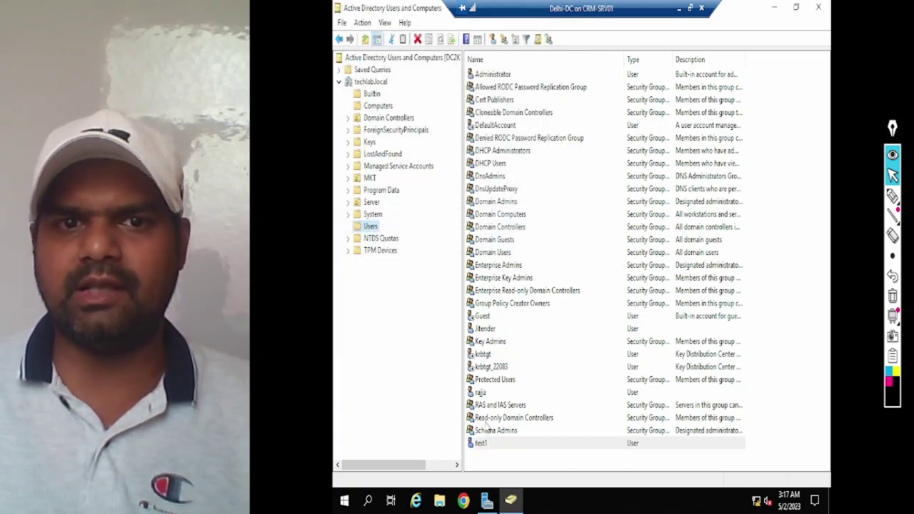
Step: Select the new test1 account, then put away ADUC and minimize the server session
left_click(483, 445)
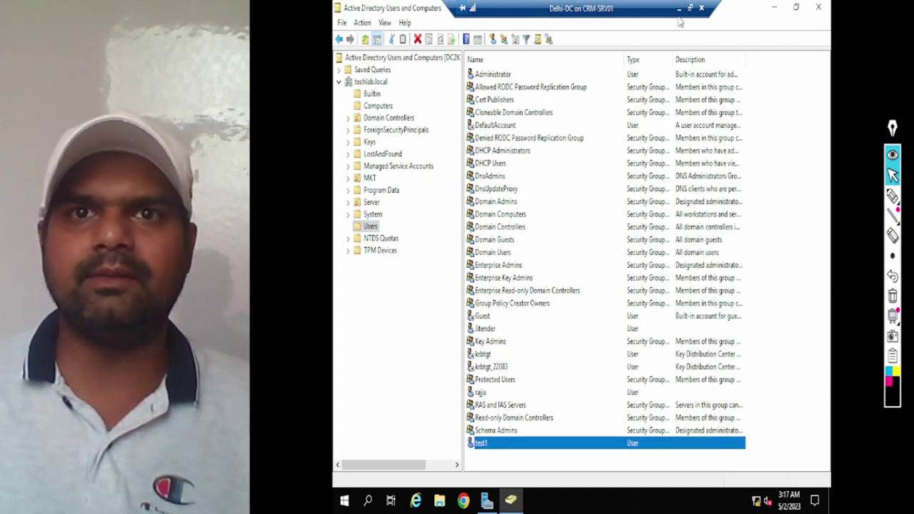
left_click(819, 7)
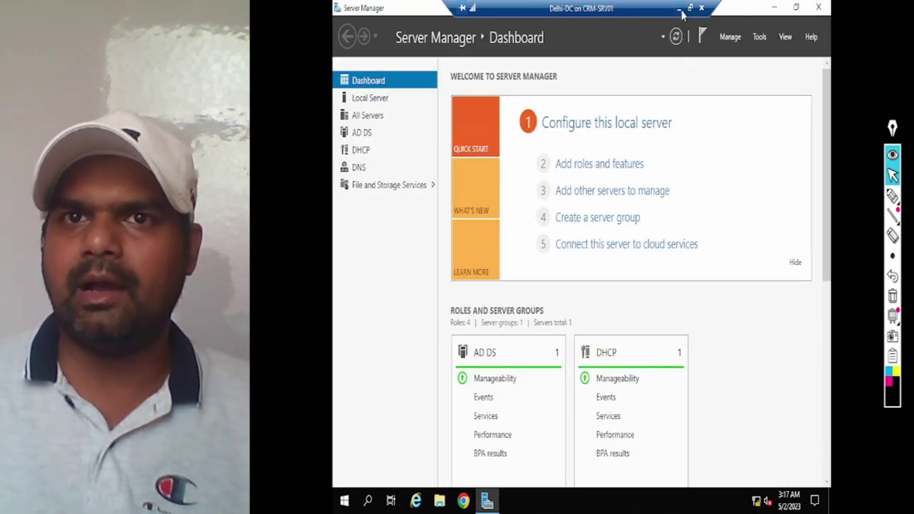
left_click(679, 8)
Step: Bring up the Windows-10 VM, send Ctrl+Alt+Delete to reach sign-in, and make it full screen
mouse_move(427, 500)
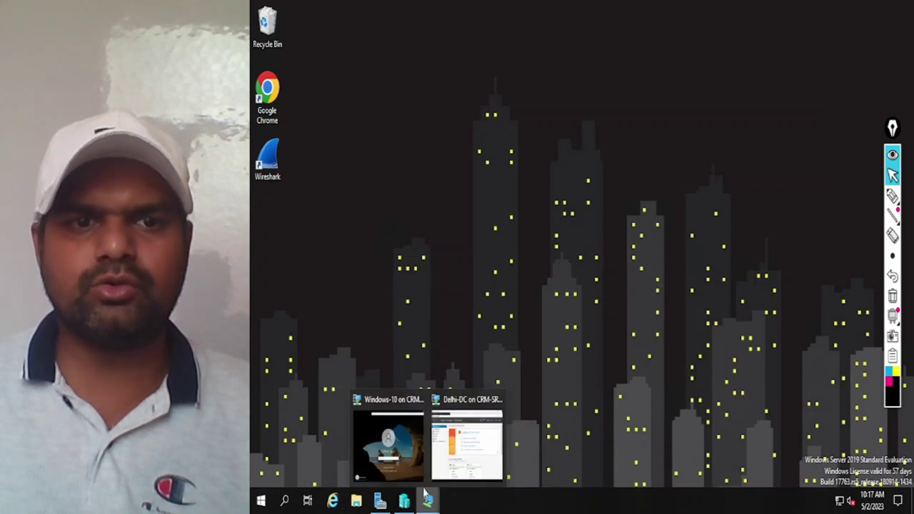
left_click(390, 434)
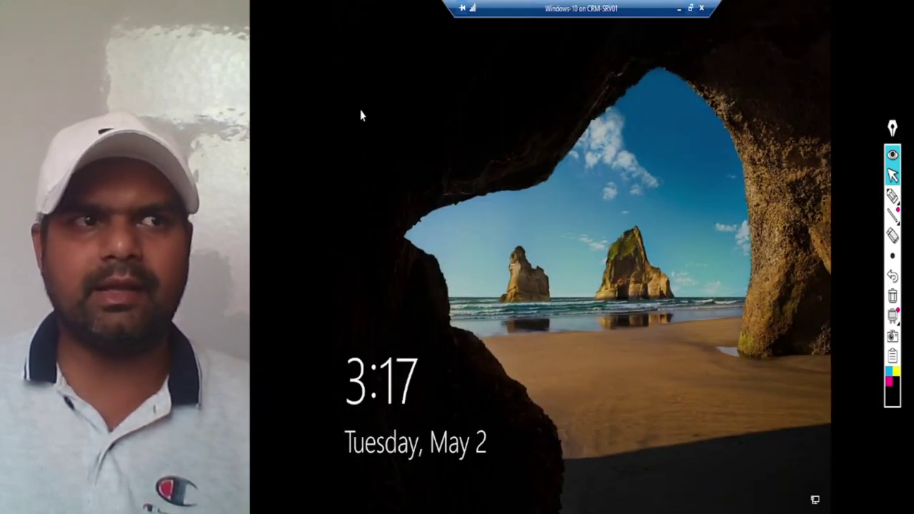
left_click(690, 9)
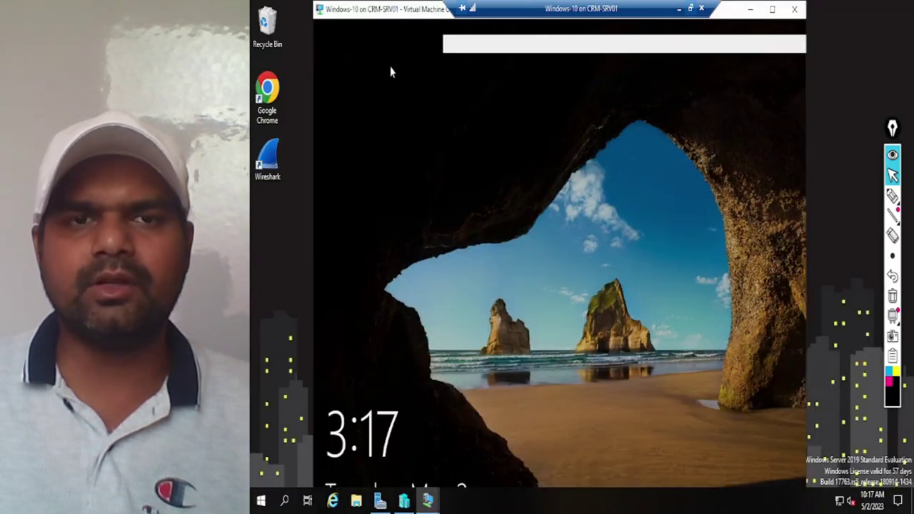
left_click(348, 26)
left_click(372, 41)
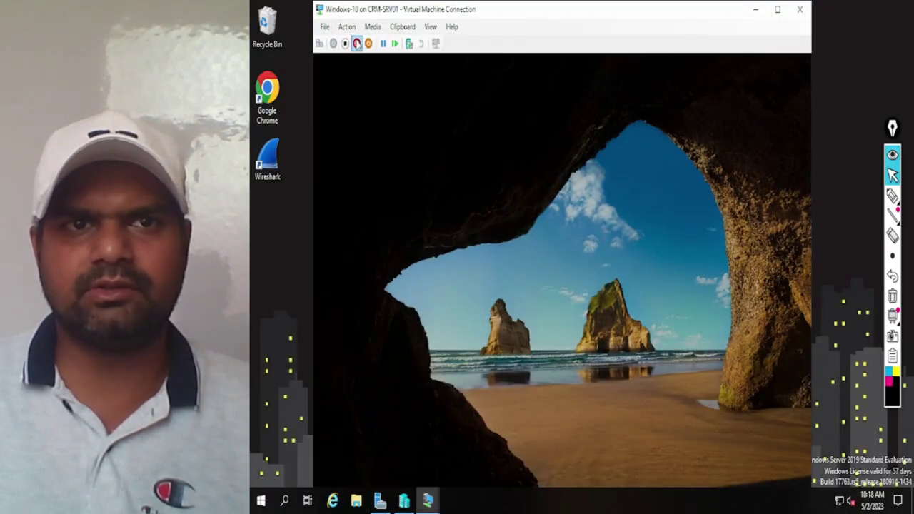
left_click(431, 26)
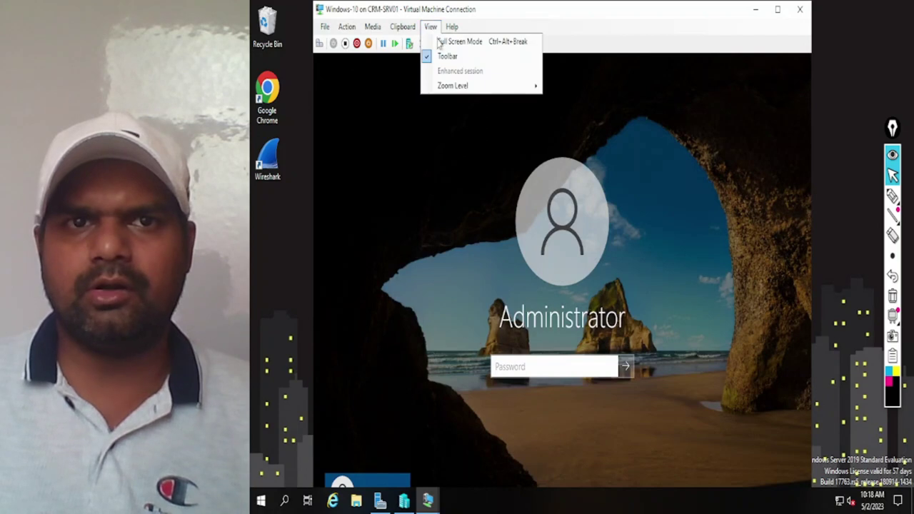
key("Return")
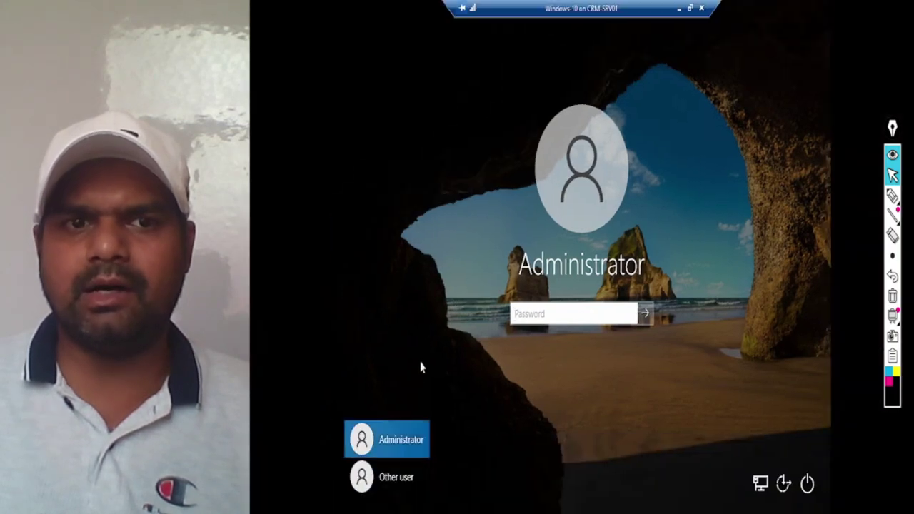
Step: Sign in as Other user test1 with its password, revealing it to verify before submitting
left_click(389, 477)
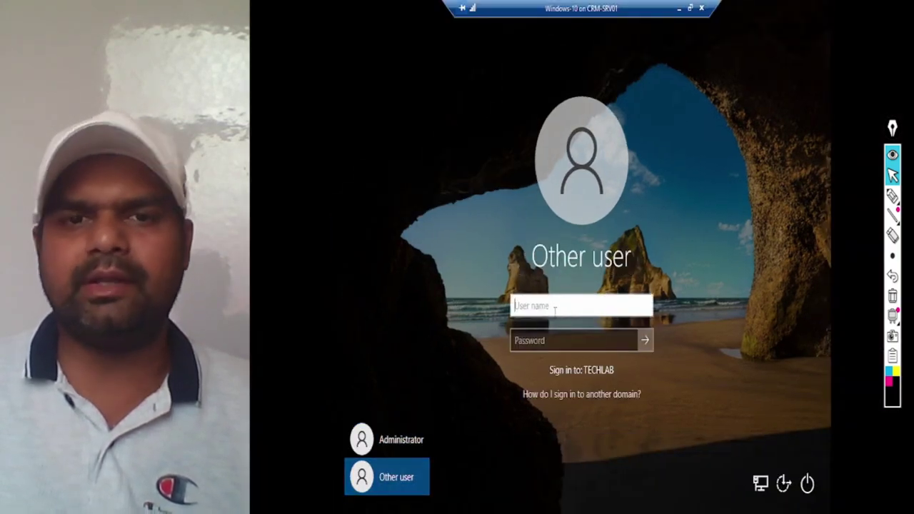
type("test")
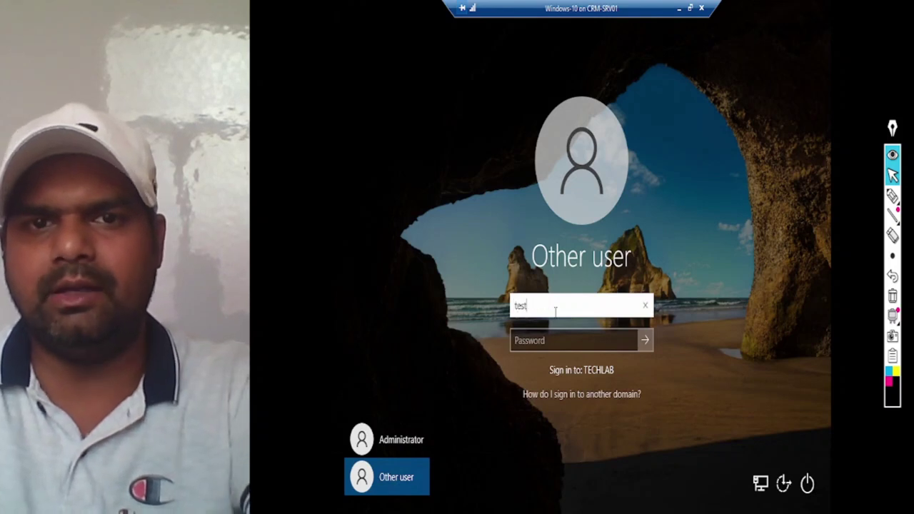
type("1")
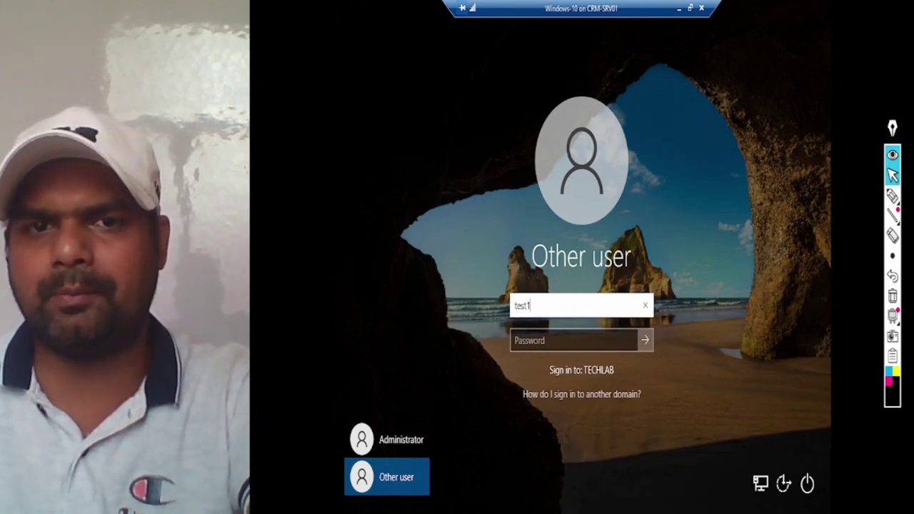
left_click(546, 340)
type("•••••")
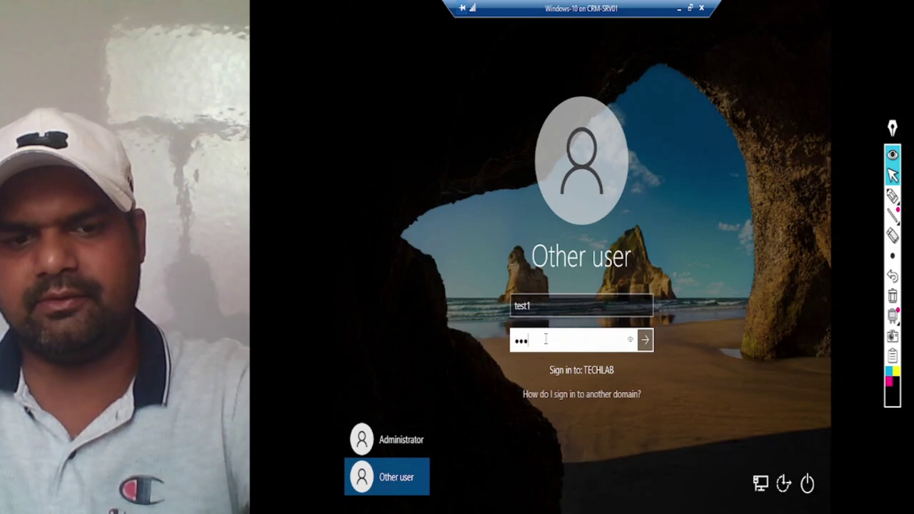
type("1234")
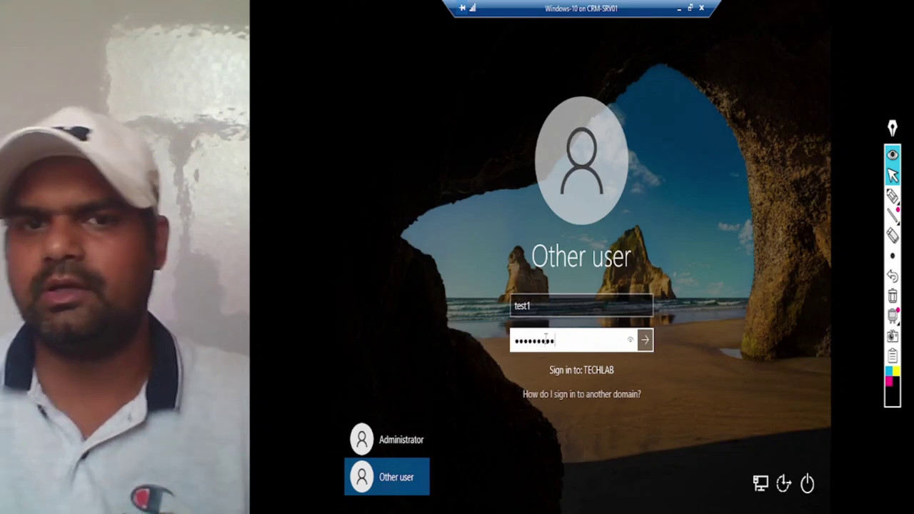
left_click(631, 341)
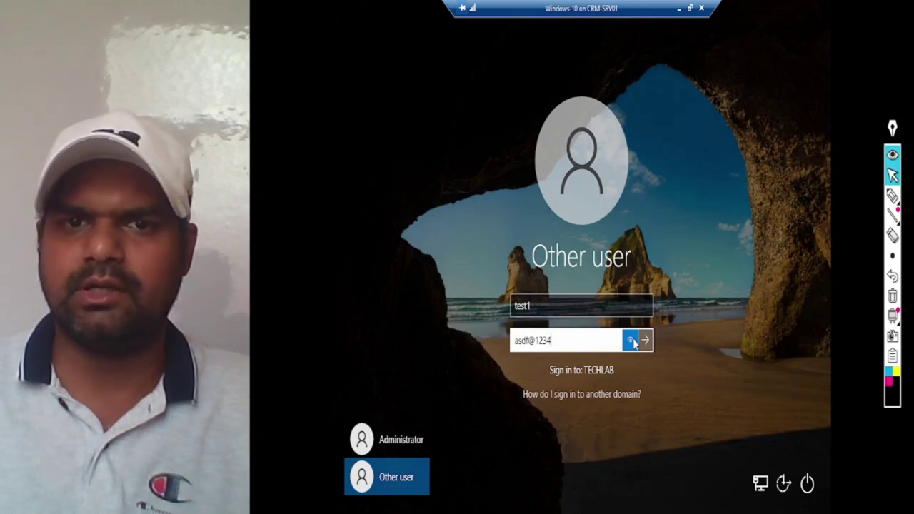
left_click(579, 306)
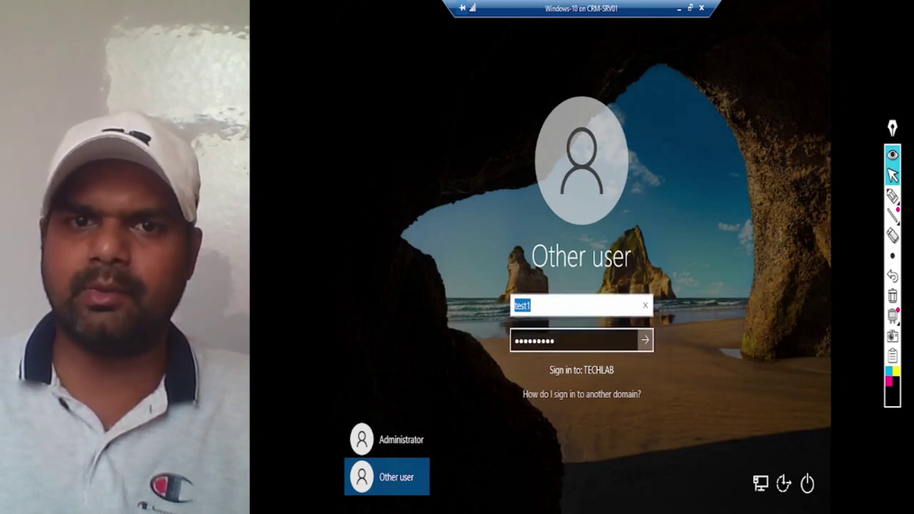
key("Tab")
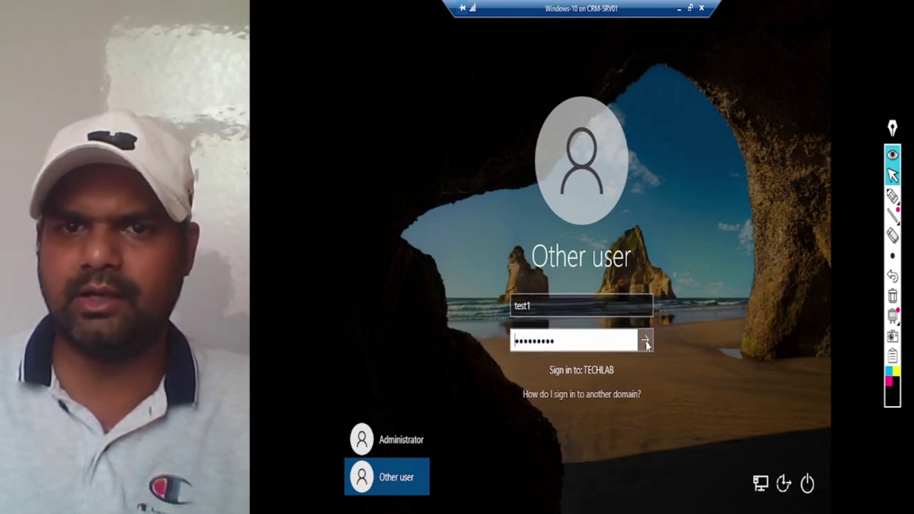
left_click(646, 341)
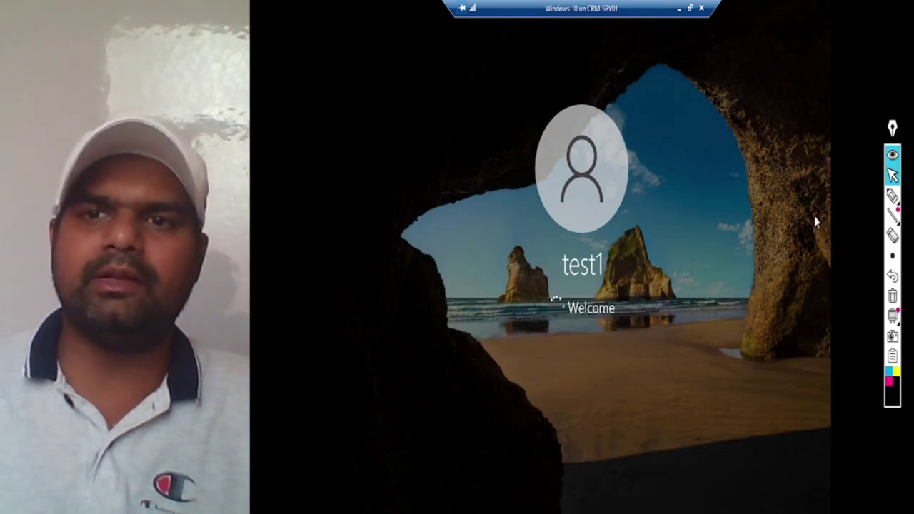
Step: Wait through test1's first-sign-in setup screens on the Windows 10 VM
left_click(893, 195)
mouse_move(547, 247)
left_mouse_down()
mouse_move(613, 286)
mouse_move(529, 223)
left_mouse_up()
mouse_move(636, 218)
left_mouse_down()
mouse_move(643, 251)
mouse_move(758, 184)
left_mouse_up()
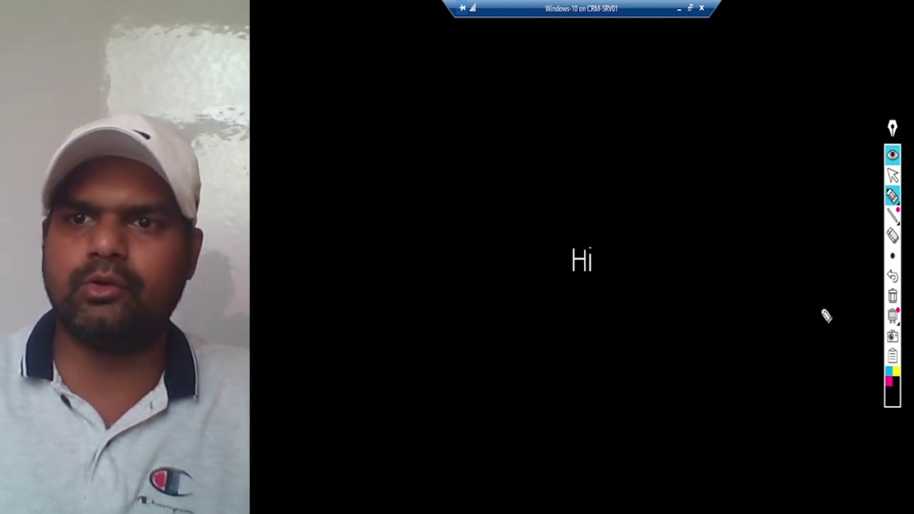
right_click(888, 384)
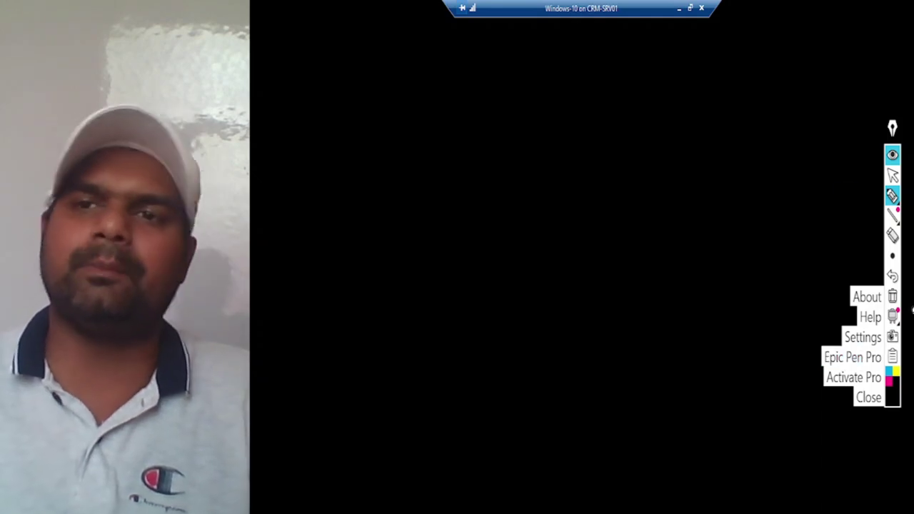
left_click(893, 175)
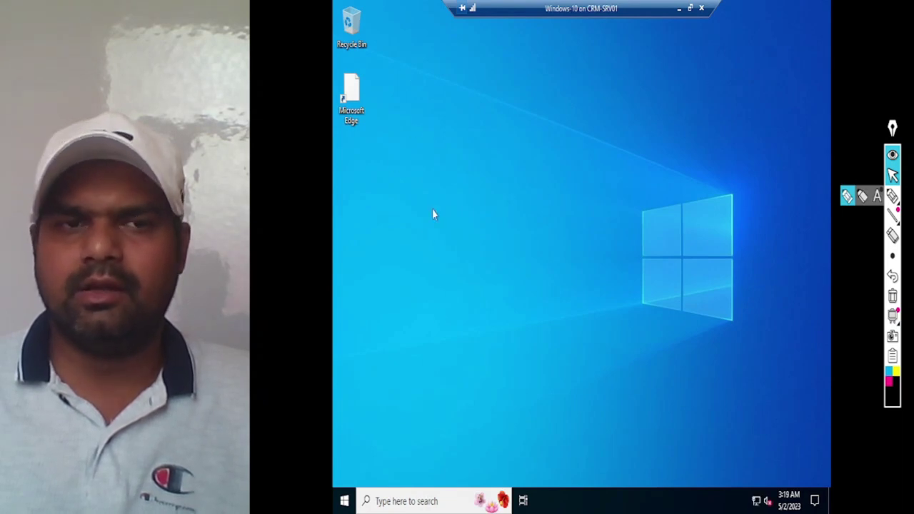
Step: Refresh the new test1 desktop twice from its context menu
right_click(481, 219)
left_click(513, 260)
right_click(481, 222)
left_click(507, 258)
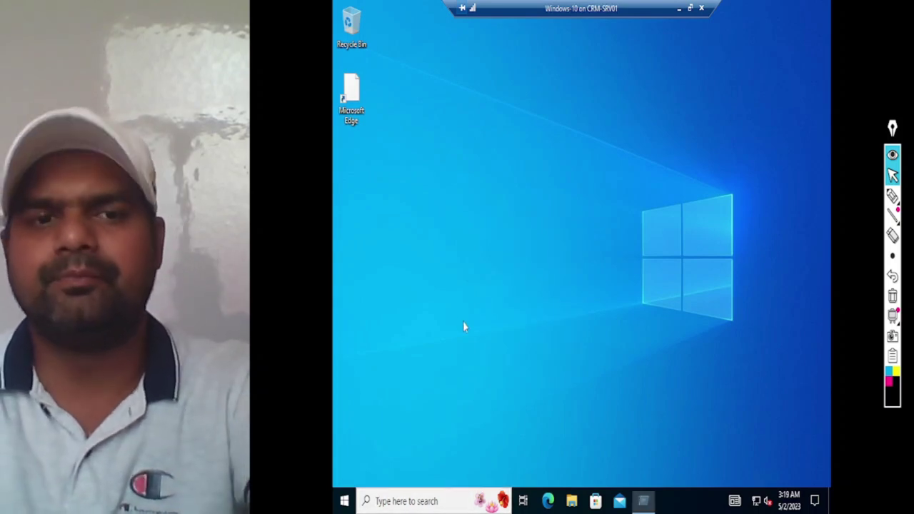
Step: Launch cmd from Run and highlight test1 in the C:\Users\test1> prompt path
key("super+r")
type("cmd")
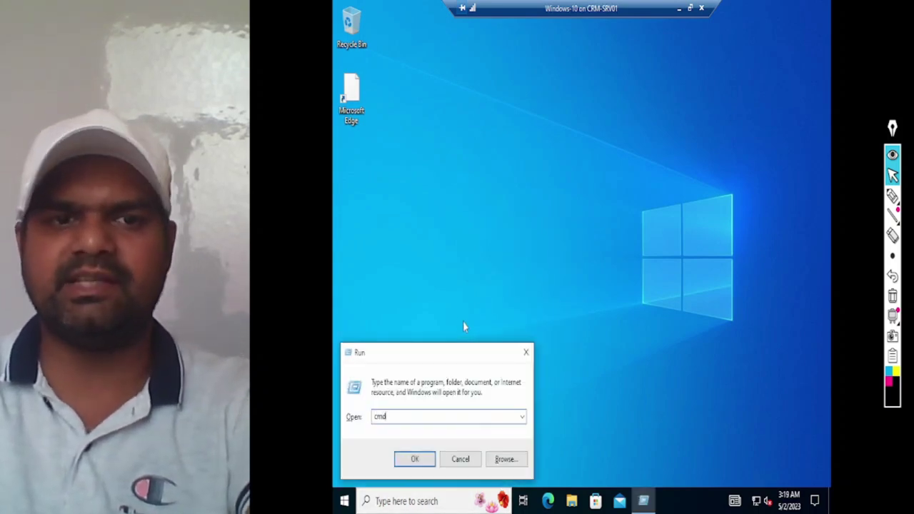
key("Return")
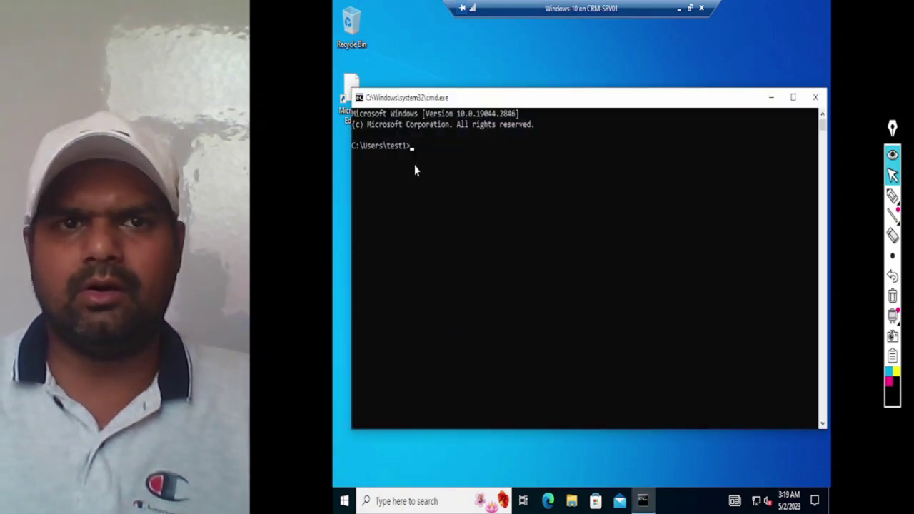
double_click(395, 146)
left_click_drag(394, 153, 412, 148)
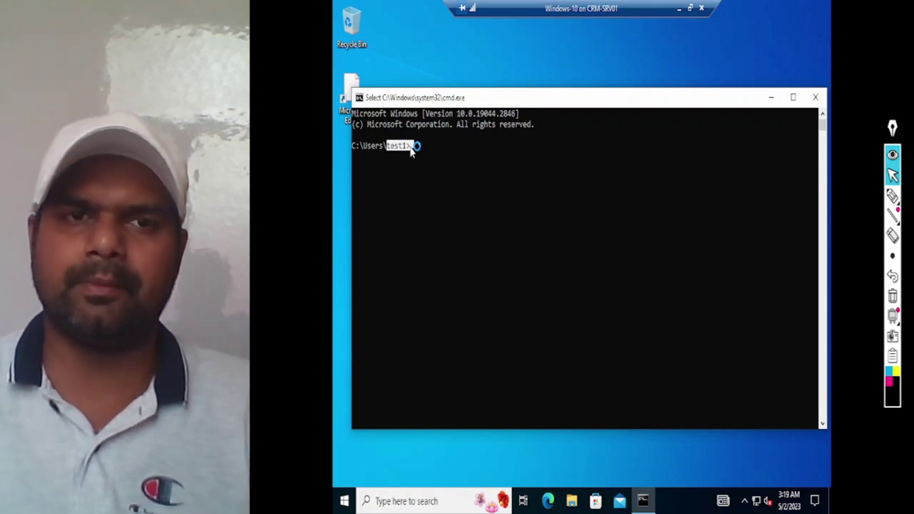
left_click_drag(395, 150, 417, 155)
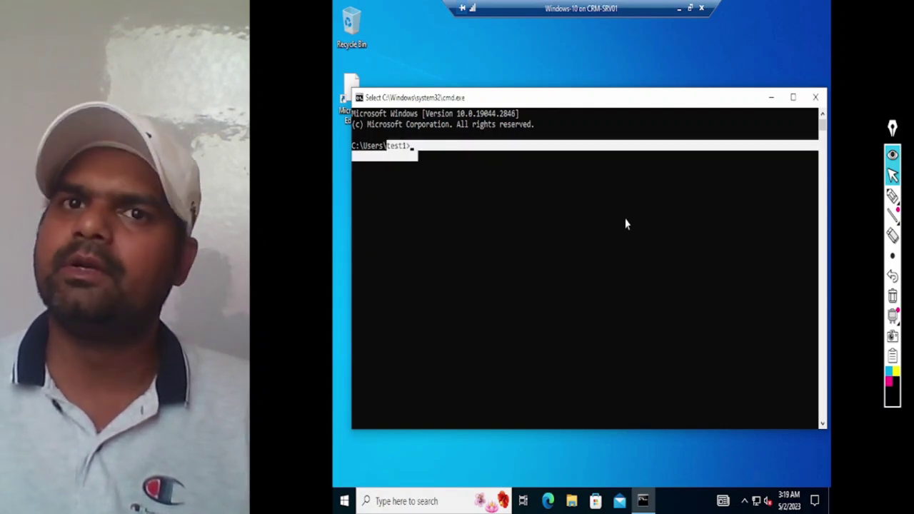
left_click(520, 278)
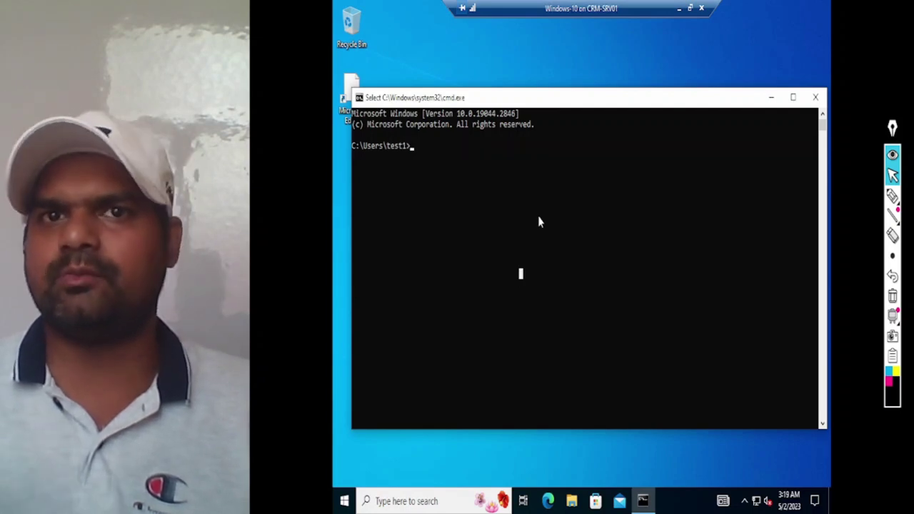